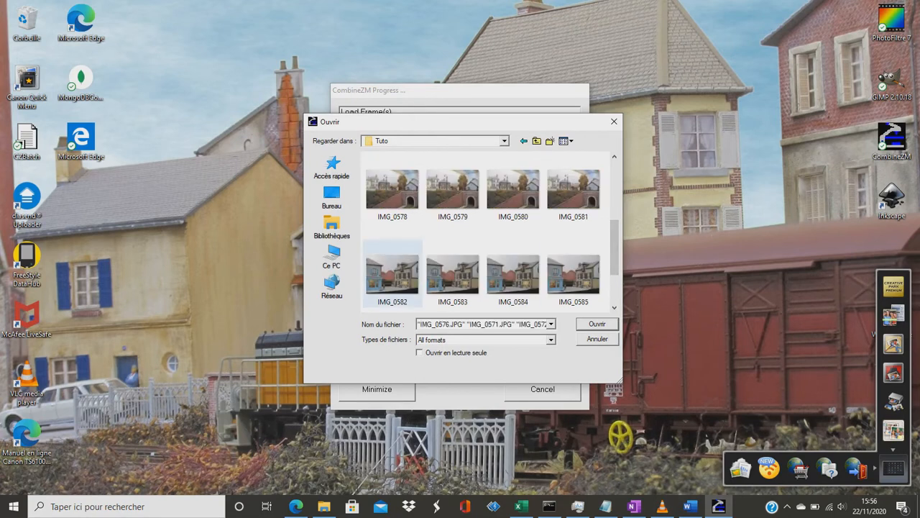
# Step: Load the frames IMG_0582 to IMG_0586 from the Tuto folder and run the Do Stack macro on them
pyautogui.click(392, 273)
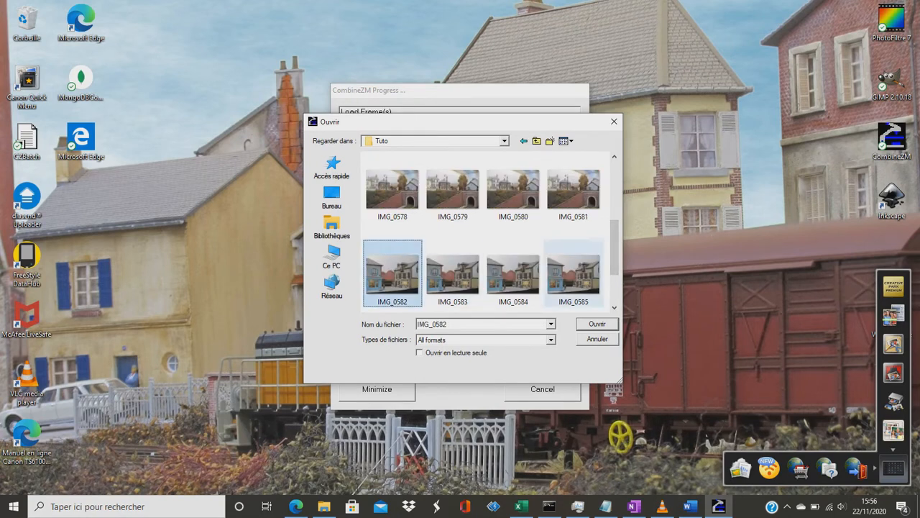
pyautogui.moveTo(614, 247); pyautogui.dragTo(614, 272)
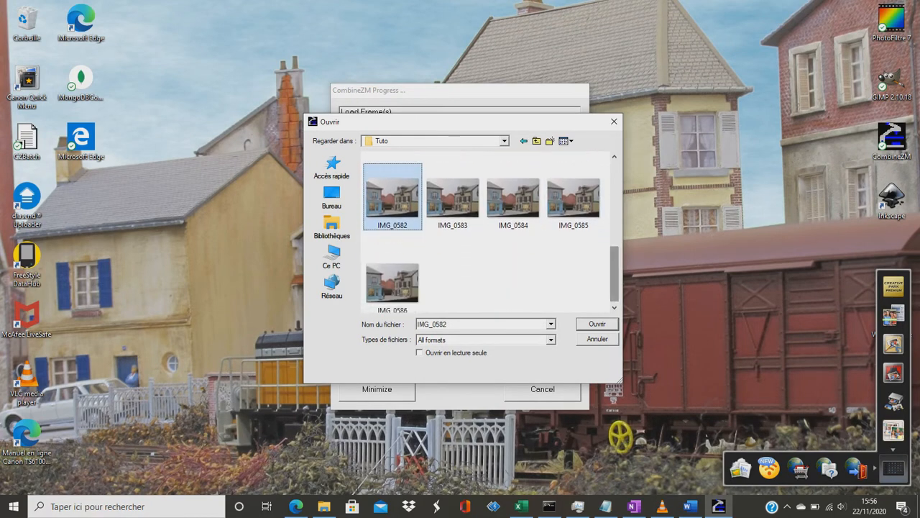
pyautogui.keyDown('shift'); pyautogui.click(392, 281); pyautogui.keyUp('shift')
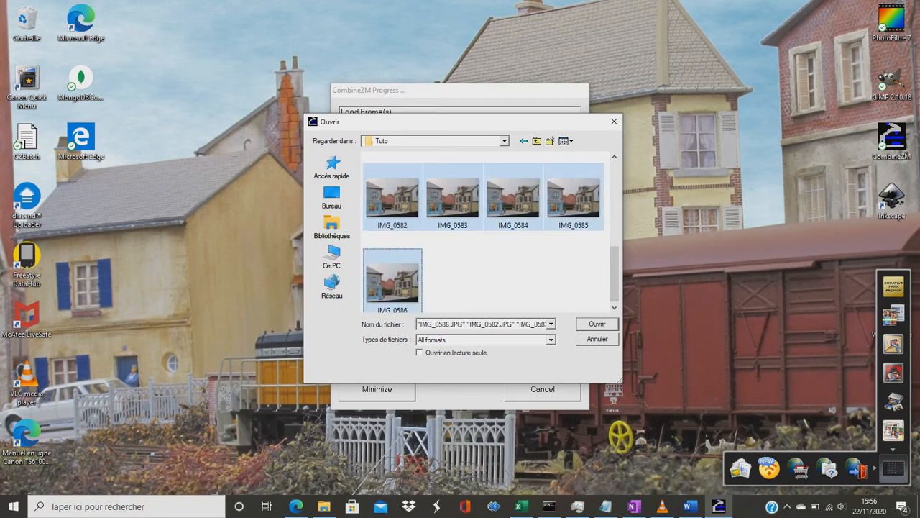
pyautogui.press('Return')
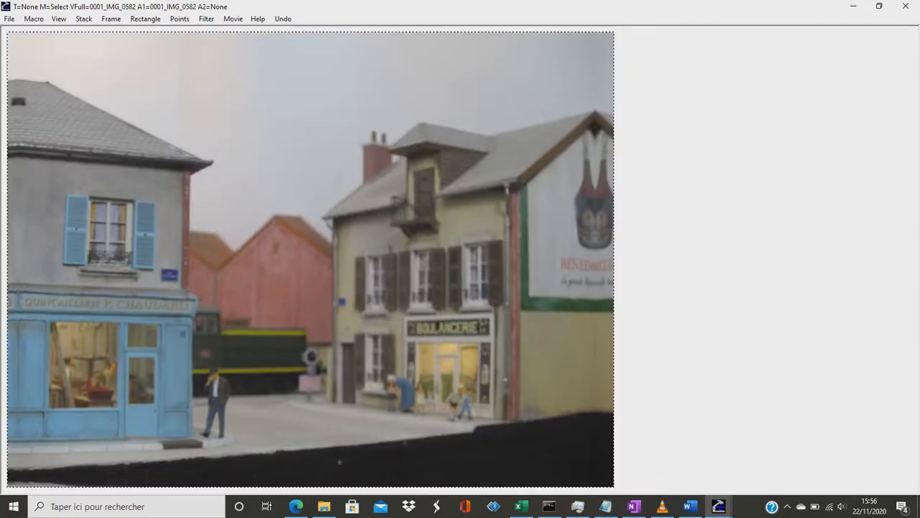
pyautogui.click(34, 18)
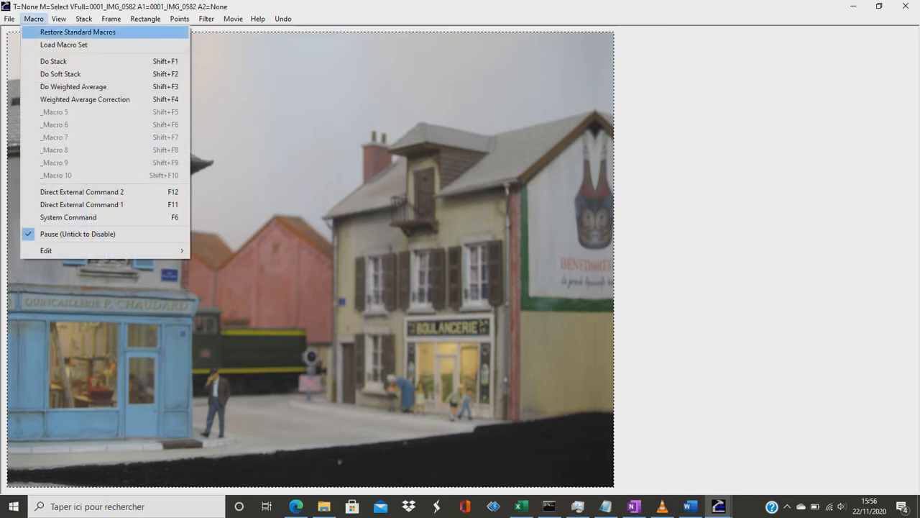
pyautogui.click(45, 62)
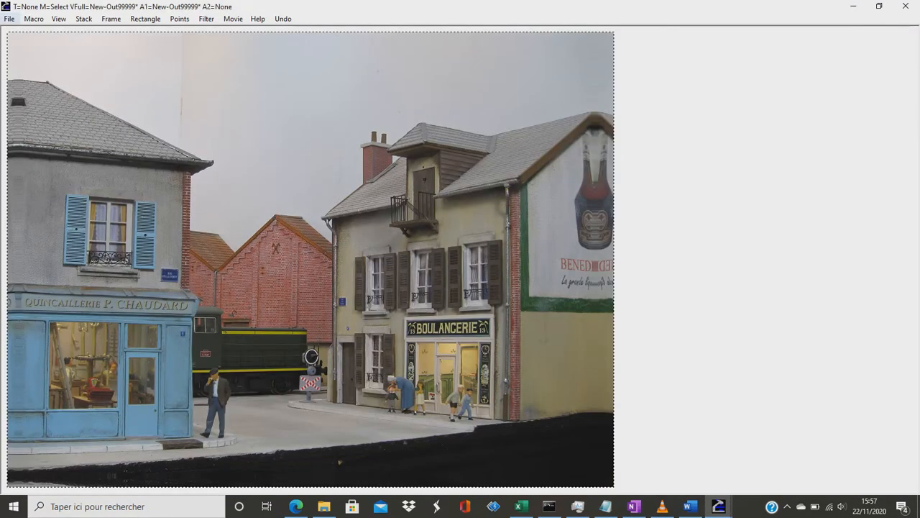
# Step: Save the stacked picture as the JPG file photo01 in the Photos CZM folder and close the stacking program
pyautogui.press('Down')
pyautogui.press('Down')
pyautogui.press('Down')
pyautogui.press('Down')
pyautogui.press('Down')
pyautogui.press('Down')
pyautogui.press('Down')
pyautogui.press('Down')
pyautogui.press('Down')
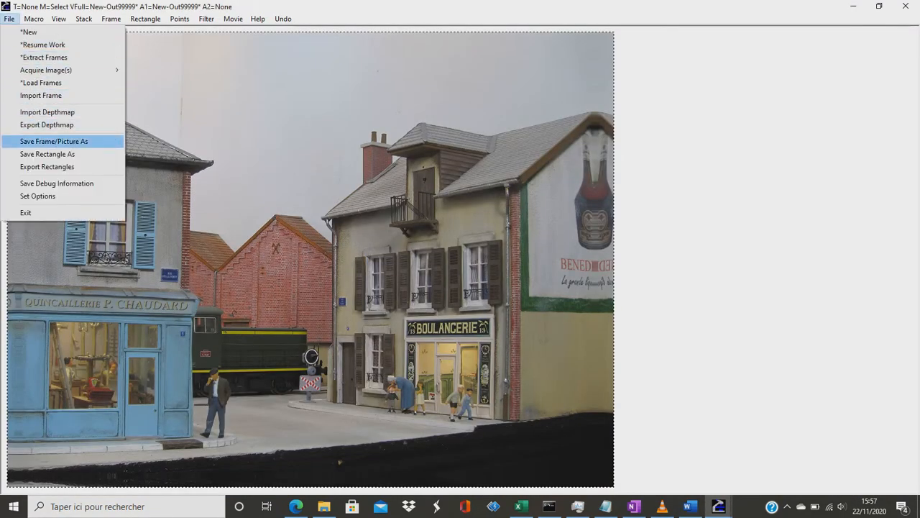
pyautogui.press('Return')
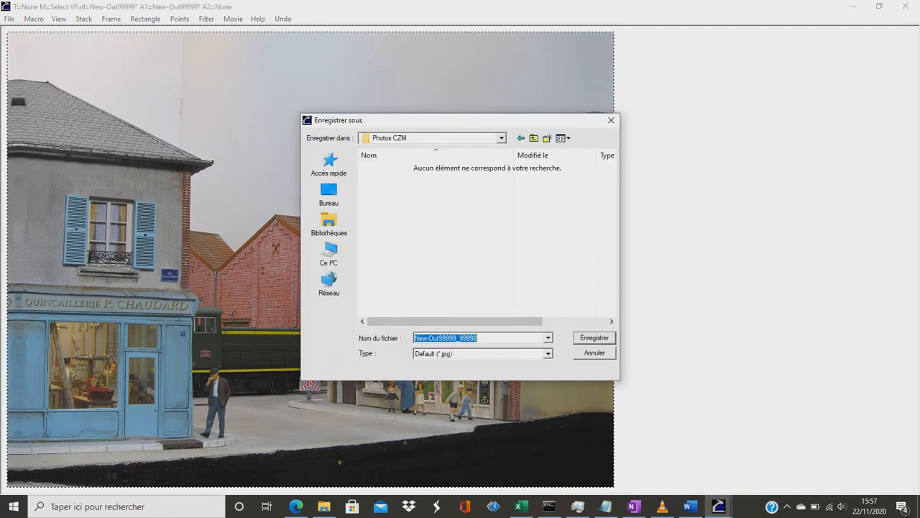
pyautogui.write('photo01')
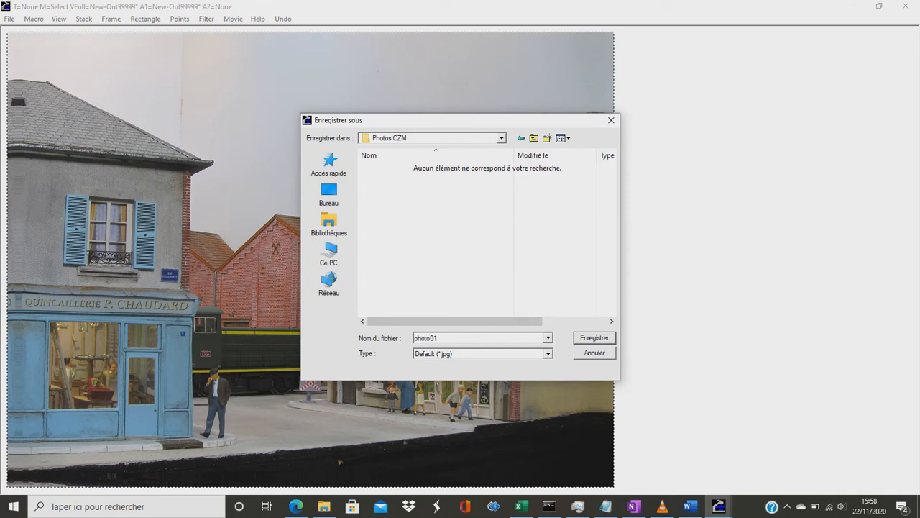
pyautogui.press('Return')
pyautogui.press('Return')
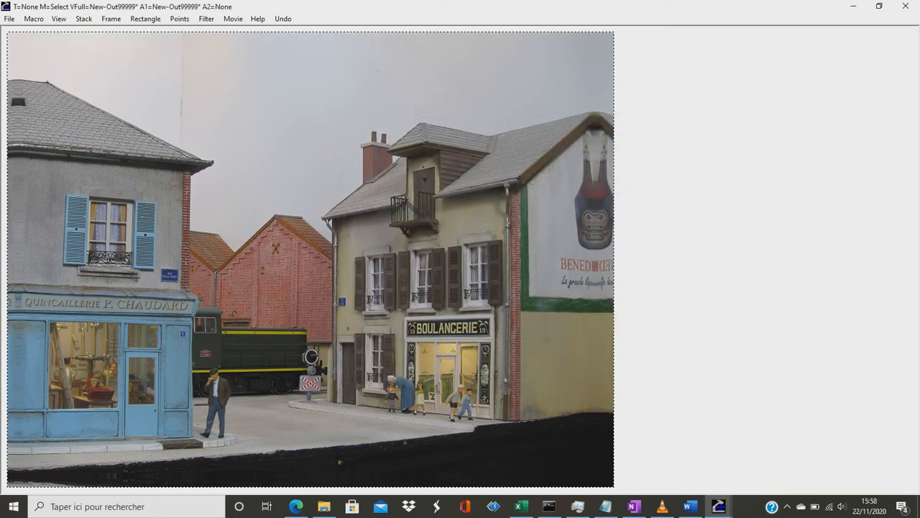
pyautogui.click(905, 6)
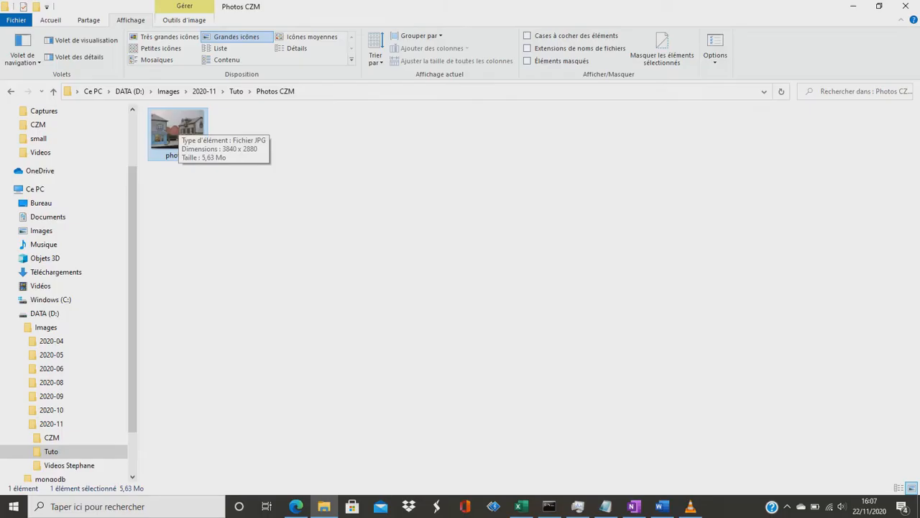
# Step: Open the photo01 image from the Photos CZM folder in GIMP
pyautogui.rightClick(179, 125)
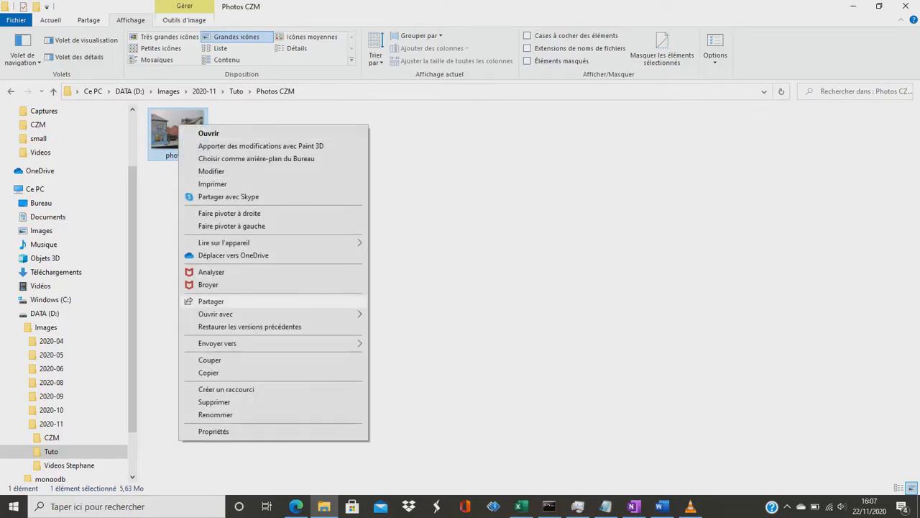
pyautogui.moveTo(216, 314)
pyautogui.click(393, 327)
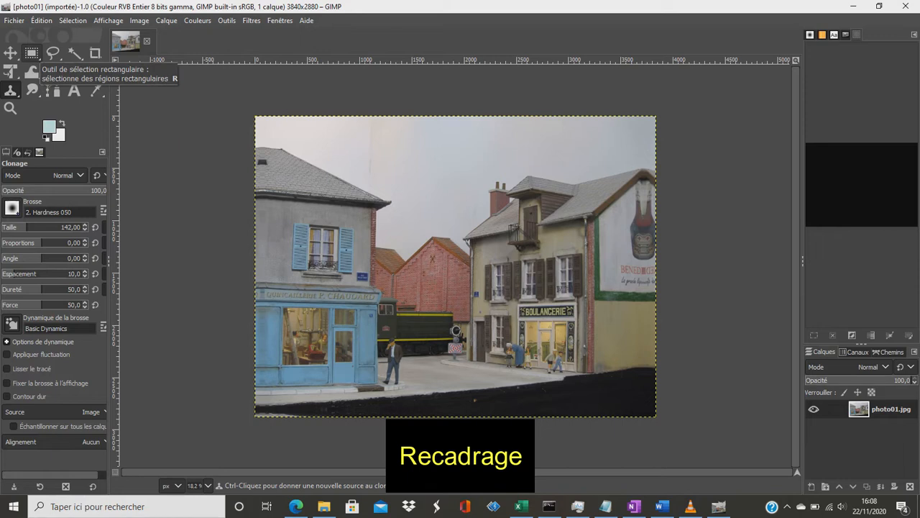
# Step: Crop the image to a rectangular selection of about 3558 × 2591 px positioned at about 155, 110
pyautogui.click(32, 53)
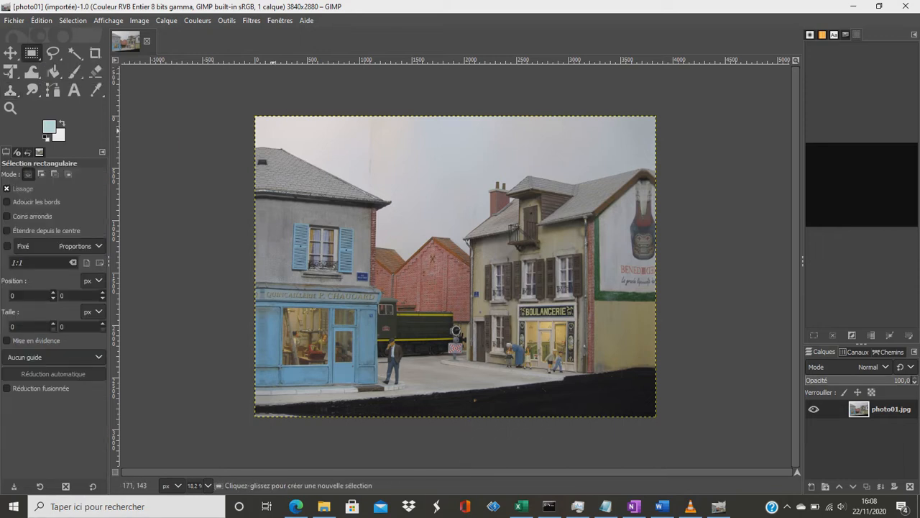
pyautogui.moveTo(273, 130)
pyautogui.mouseDown()
pyautogui.moveTo(348, 191)
pyautogui.moveTo(548, 309)
pyautogui.moveTo(570, 331)
pyautogui.moveTo(584, 397)
pyautogui.moveTo(642, 397)
pyautogui.mouseUp()
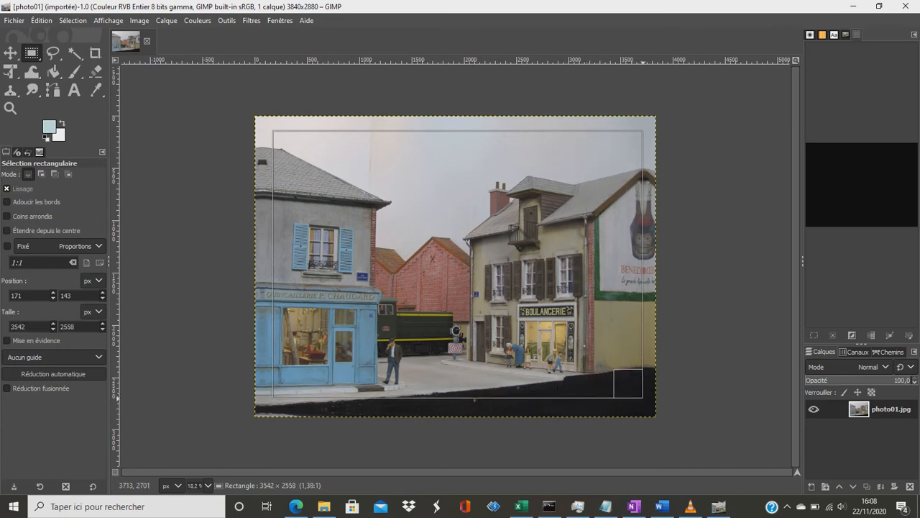
pyautogui.moveTo(642, 398); pyautogui.dragTo(642, 398)
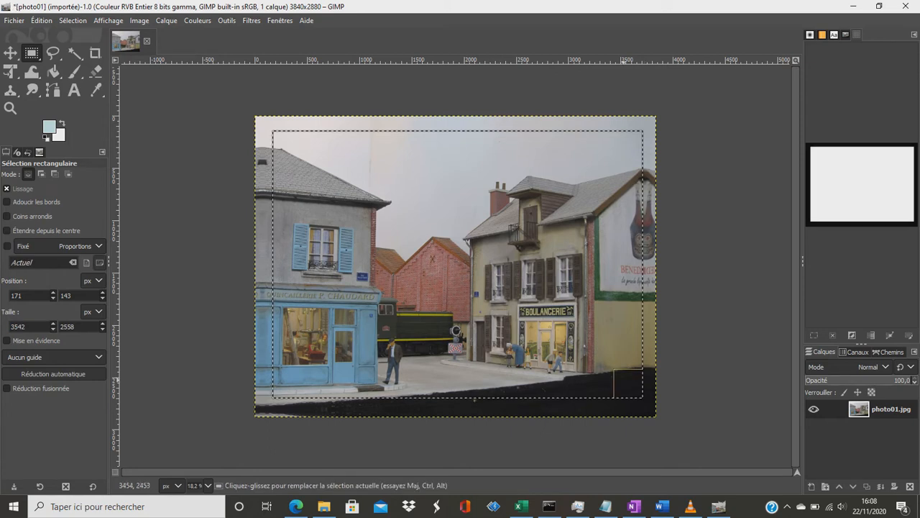
pyautogui.moveTo(275, 235); pyautogui.dragTo(274, 236)
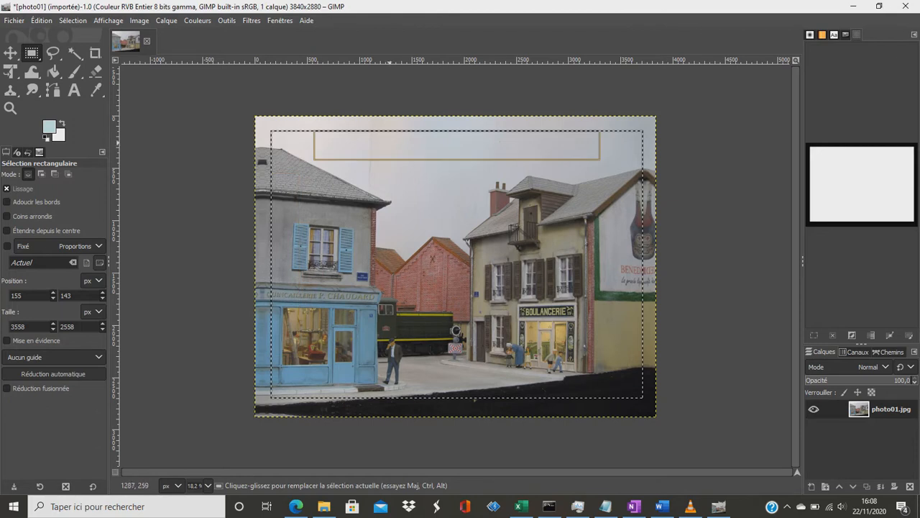
pyautogui.moveTo(434, 131); pyautogui.dragTo(434, 127)
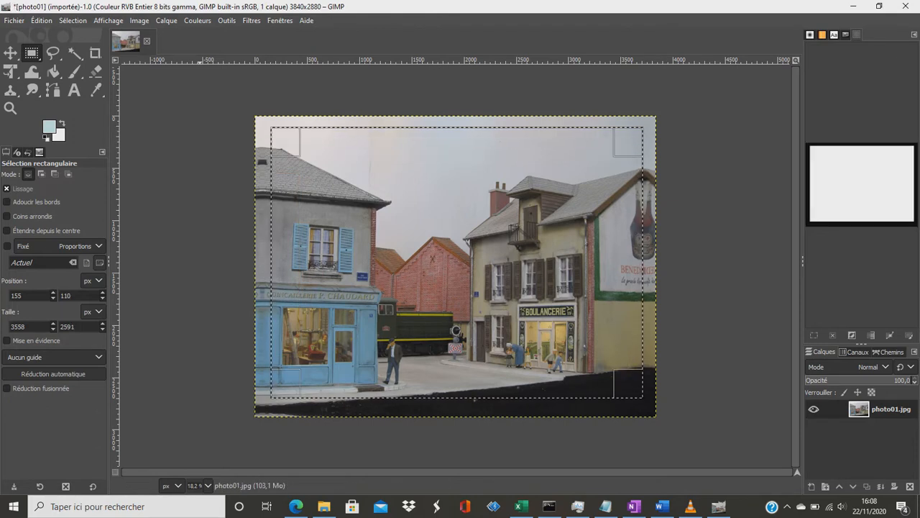
pyautogui.click(139, 20)
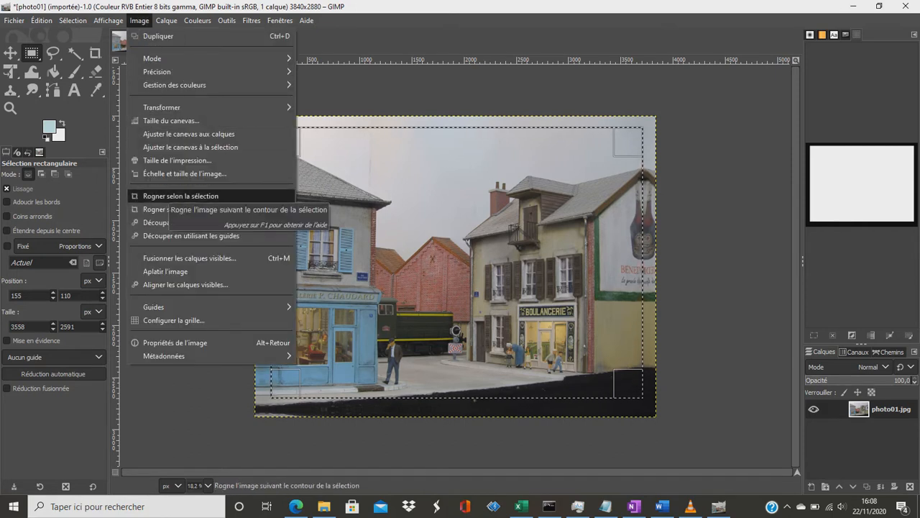
pyautogui.click(166, 195)
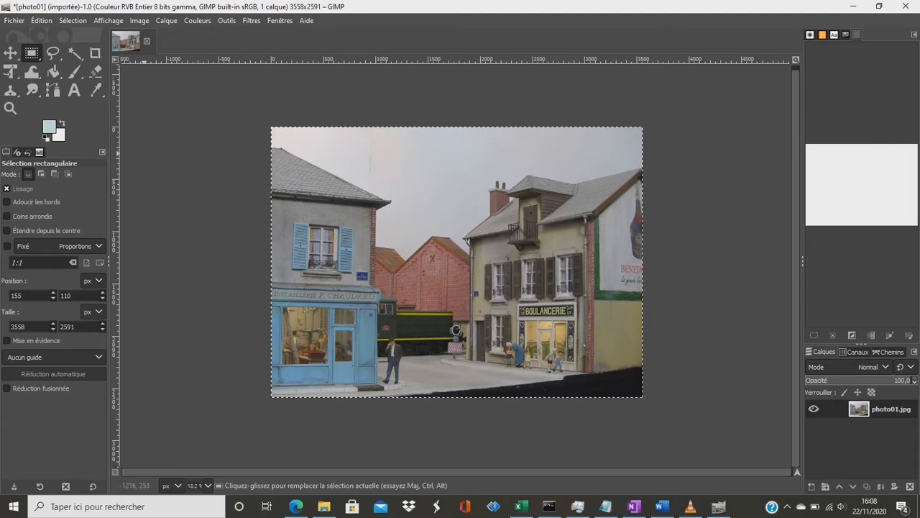
# Step: Overwrite photo01.jpg with the cropped image, exporting it as JPEG at quality 100
pyautogui.click(14, 20)
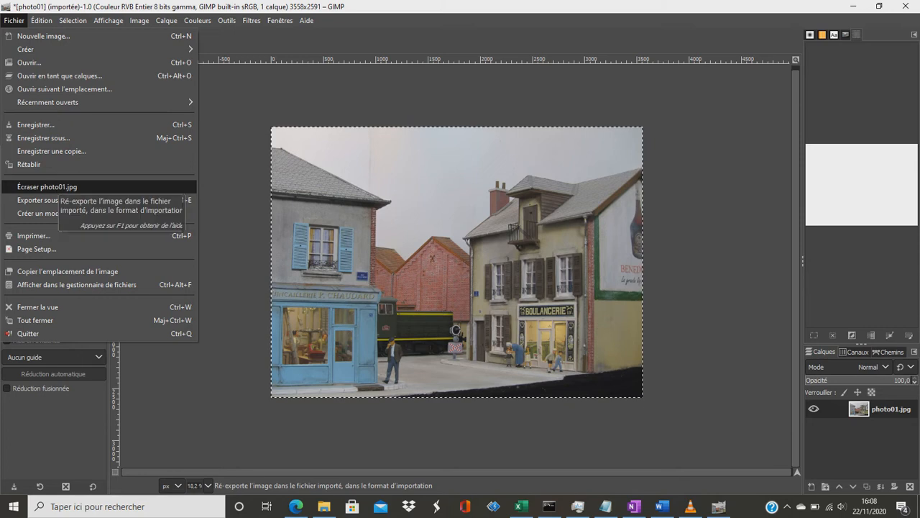
pyautogui.click(51, 186)
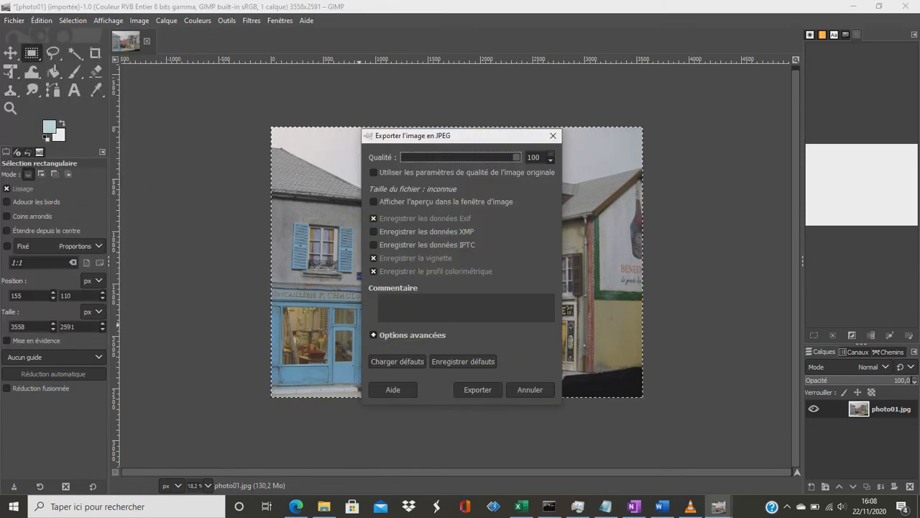
pyautogui.click(480, 389)
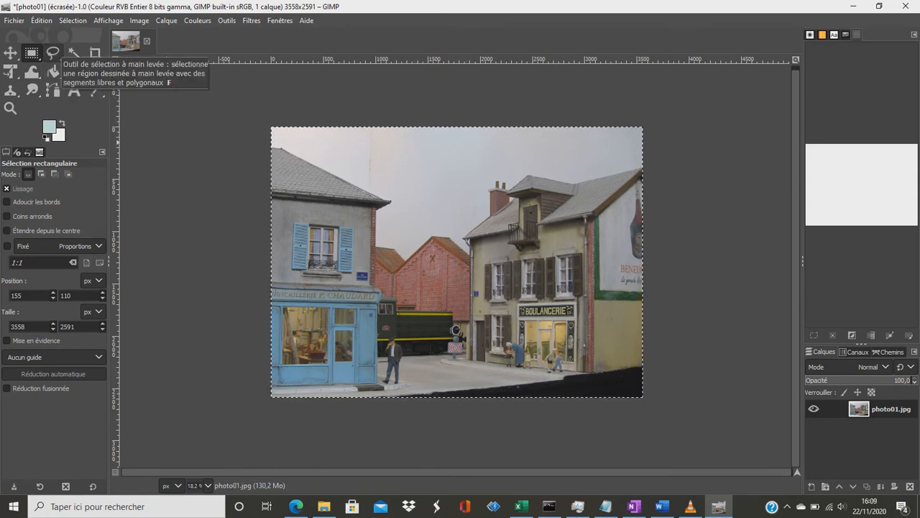
# Step: Outline the black area in the image's lower-right corner with a freehand selection along the edge of the road
pyautogui.click(52, 52)
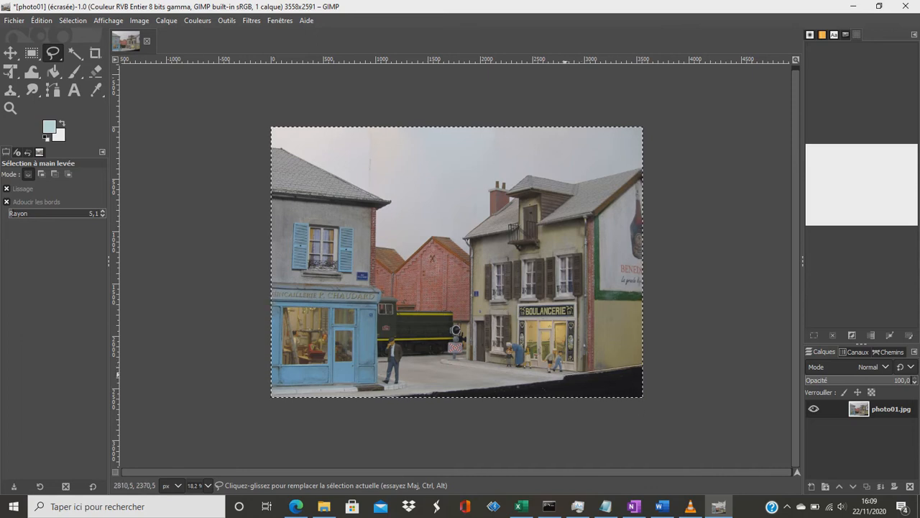
pyautogui.moveTo(564, 374)
pyautogui.mouseDown()
pyautogui.moveTo(376, 387)
pyautogui.moveTo(373, 395)
pyautogui.mouseUp()
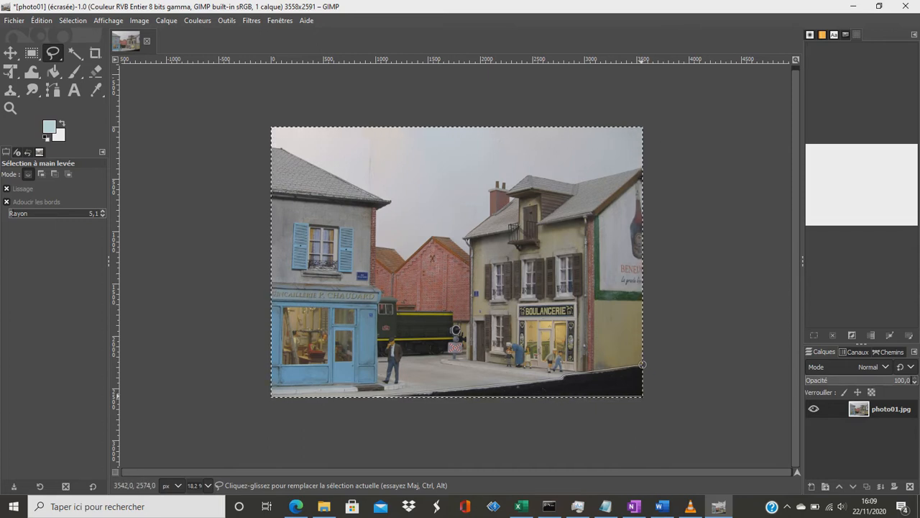
pyautogui.doubleClick(642, 364)
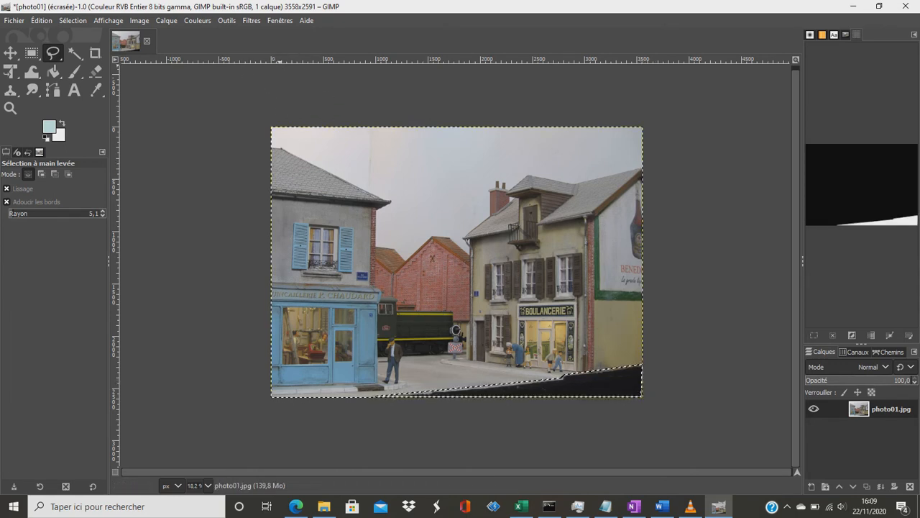
# Step: Clone the grey road surface over the left and middle parts of the selected black area
pyautogui.click(227, 20)
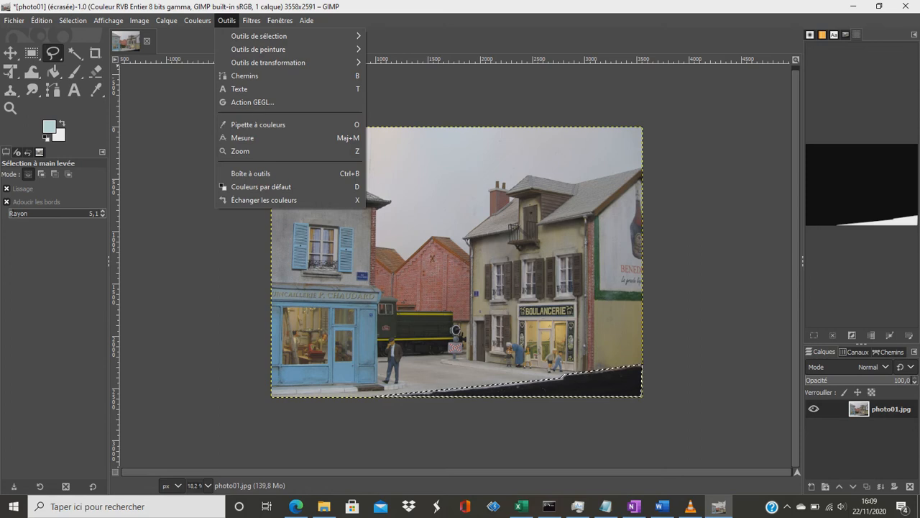
pyautogui.moveTo(259, 49)
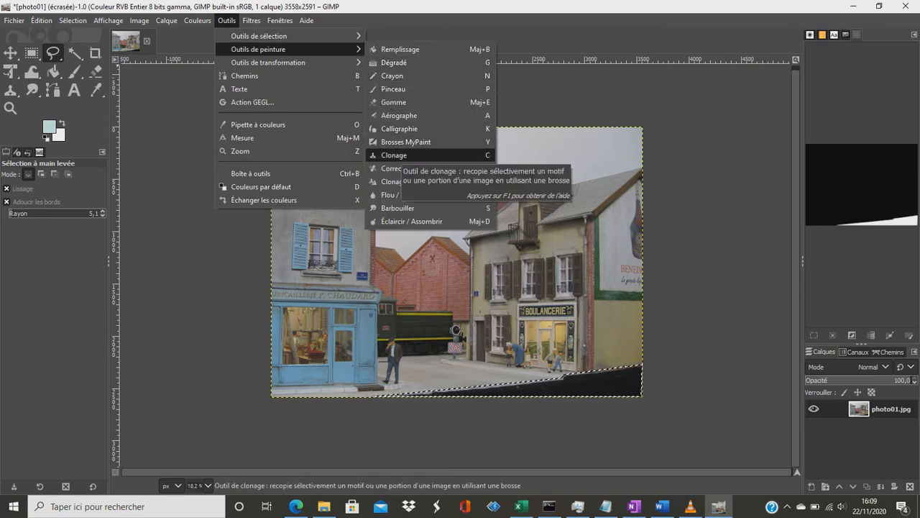
pyautogui.click(393, 155)
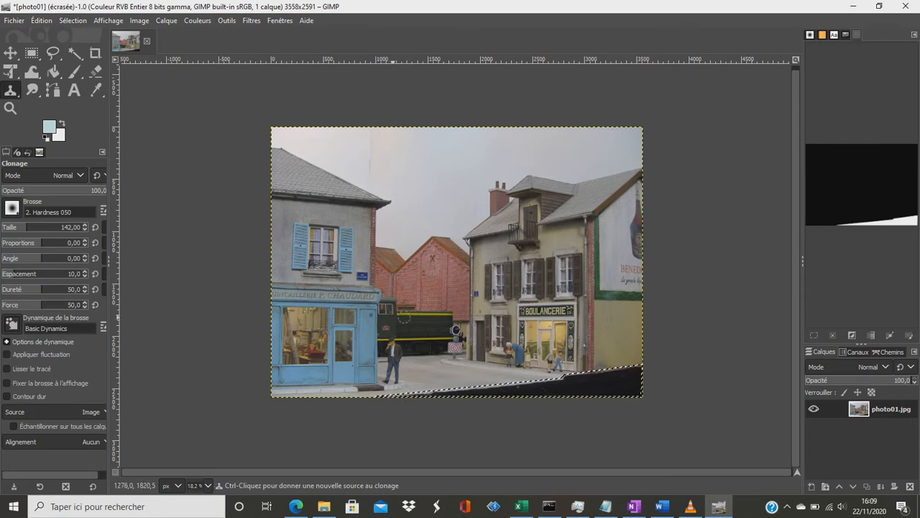
pyautogui.click(429, 376)
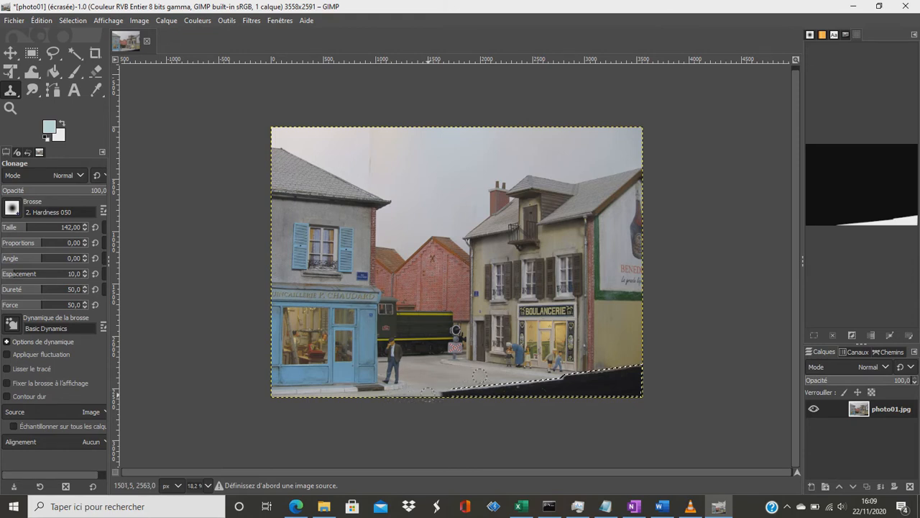
pyautogui.keyDown('ctrl'); pyautogui.click(411, 395); pyautogui.keyUp('ctrl')
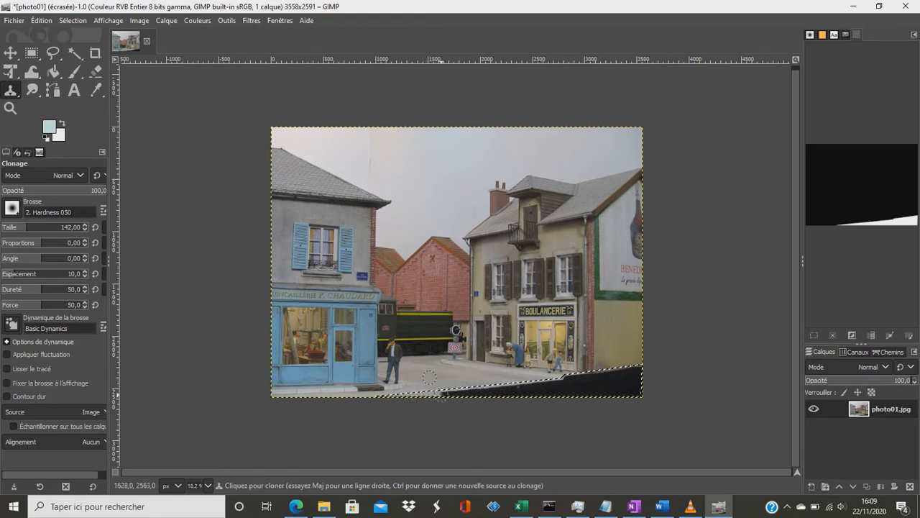
pyautogui.moveTo(469, 393)
pyautogui.mouseDown()
pyautogui.moveTo(509, 394)
pyautogui.moveTo(486, 388)
pyautogui.mouseUp()
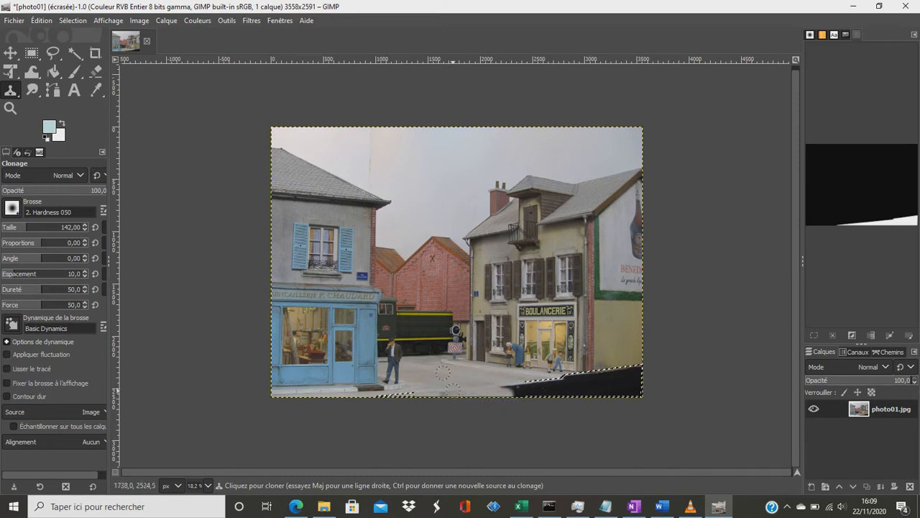
pyautogui.moveTo(473, 393)
pyautogui.mouseDown()
pyautogui.moveTo(460, 391)
pyautogui.moveTo(641, 392)
pyautogui.moveTo(640, 368)
pyautogui.moveTo(563, 378)
pyautogui.moveTo(636, 384)
pyautogui.moveTo(573, 384)
pyautogui.mouseUp()
# Step: Clone the road from a new source point over the rest of the black corner, undoing the final extra stroke
pyautogui.keyDown('ctrl'); pyautogui.click(422, 382); pyautogui.keyUp('ctrl')
pyautogui.moveTo(638, 380); pyautogui.dragTo(619, 379)
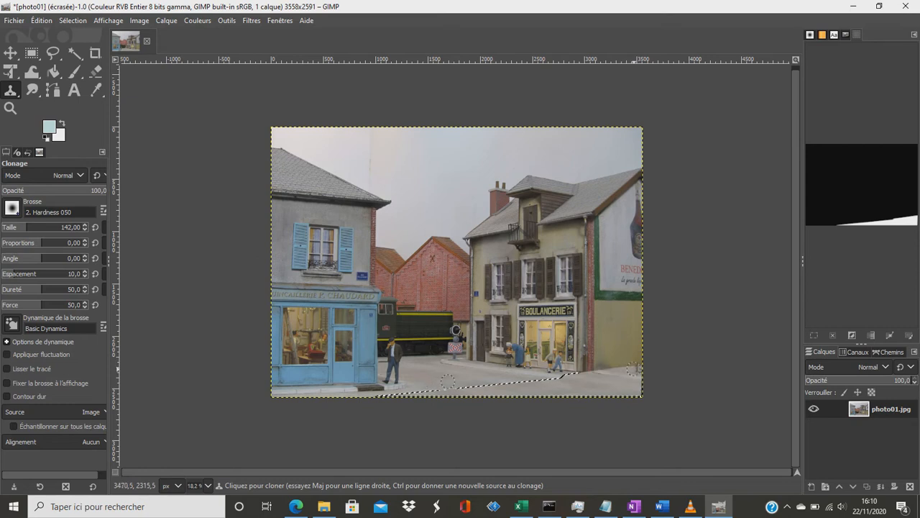
pyautogui.moveTo(607, 371)
pyautogui.mouseDown()
pyautogui.moveTo(643, 379)
pyautogui.moveTo(621, 377)
pyautogui.moveTo(633, 375)
pyautogui.mouseUp()
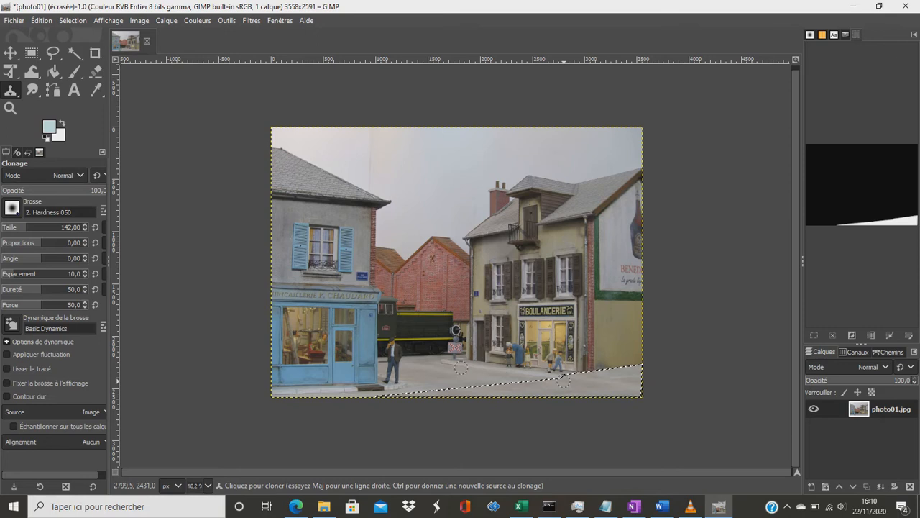
pyautogui.moveTo(565, 380); pyautogui.dragTo(653, 392)
pyautogui.hotkey('ctrl', 'z')
# Step: Clear the selection around the retouched road and overwrite photo01.jpg with the edited image
pyautogui.click(72, 20)
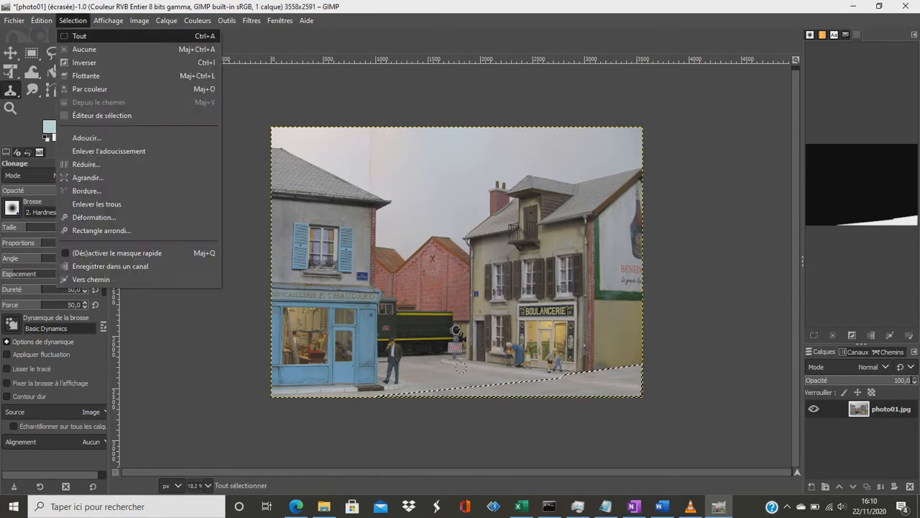
pyautogui.click(78, 50)
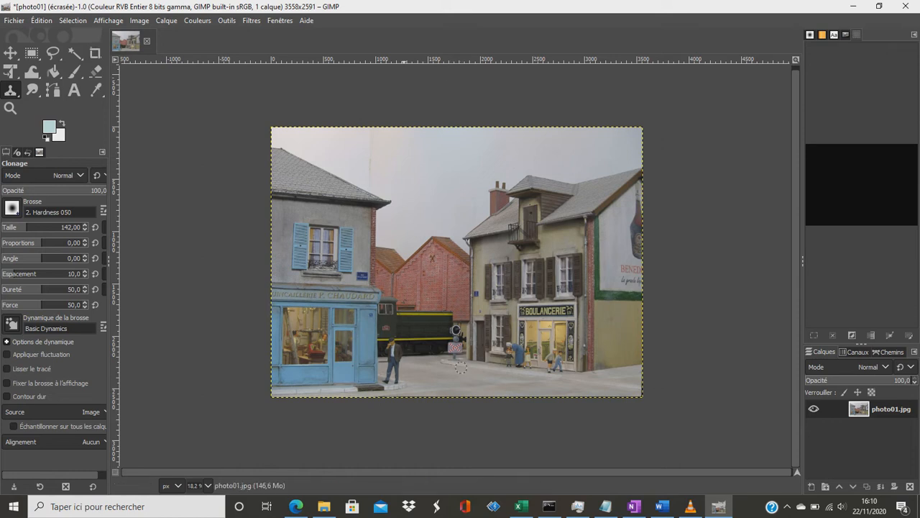
pyautogui.click(14, 20)
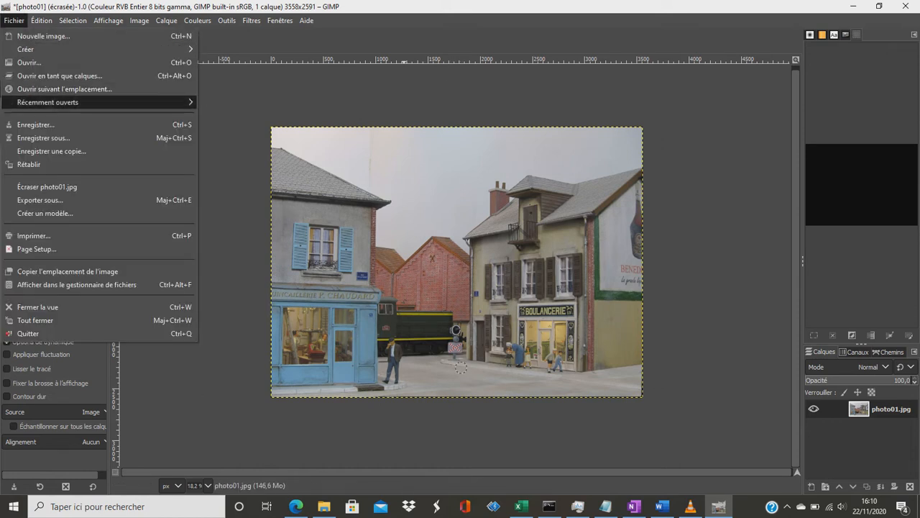
pyautogui.click(47, 187)
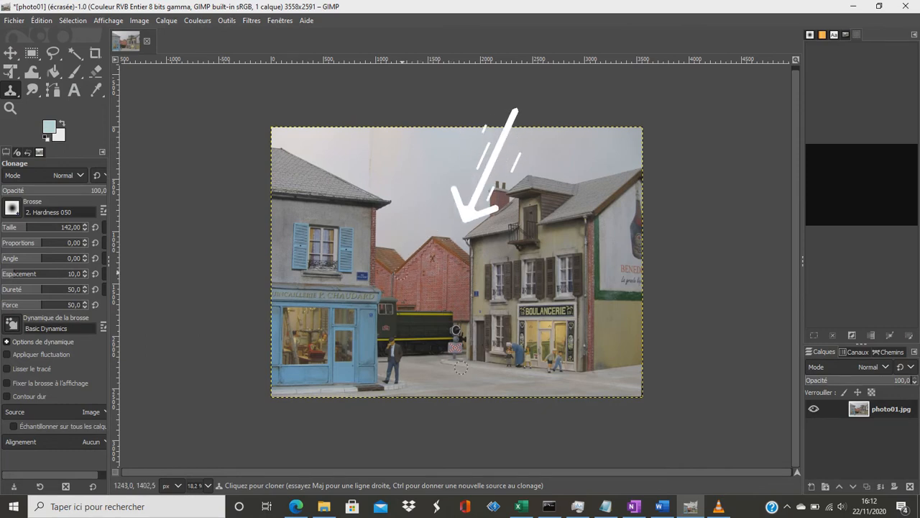
# Step: Outline the triangular sky gap between the two brick warehouse roofs with a freehand selection
pyautogui.scroll(2, 460, 367)
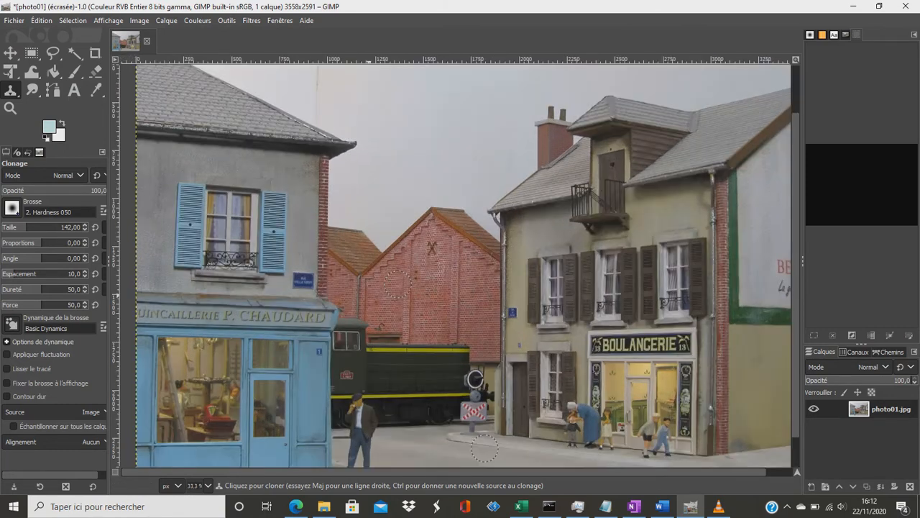
pyautogui.scroll(3, 397, 284)
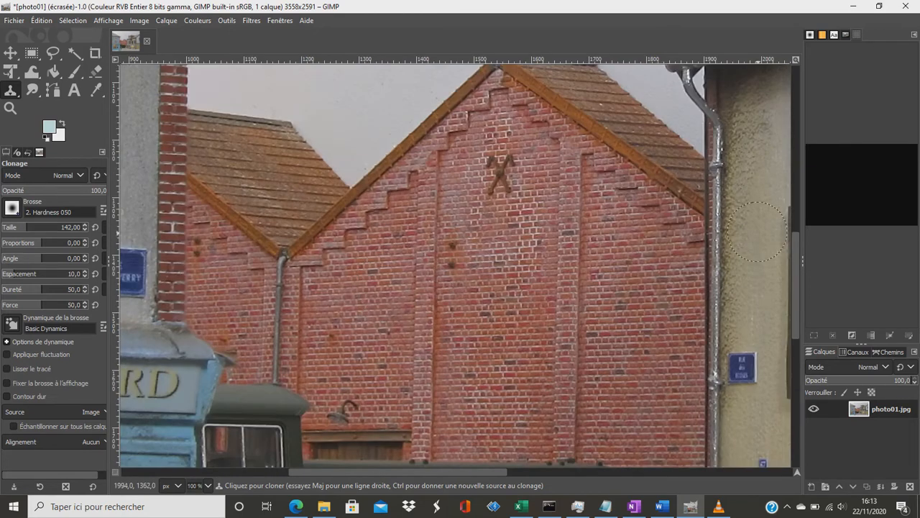
pyautogui.scroll(3, 451, 265)
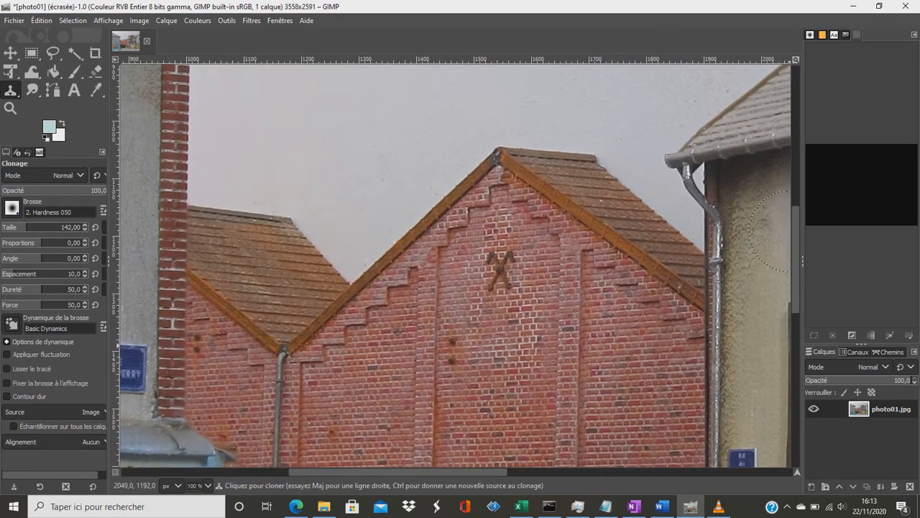
pyautogui.scroll(2, 451, 265)
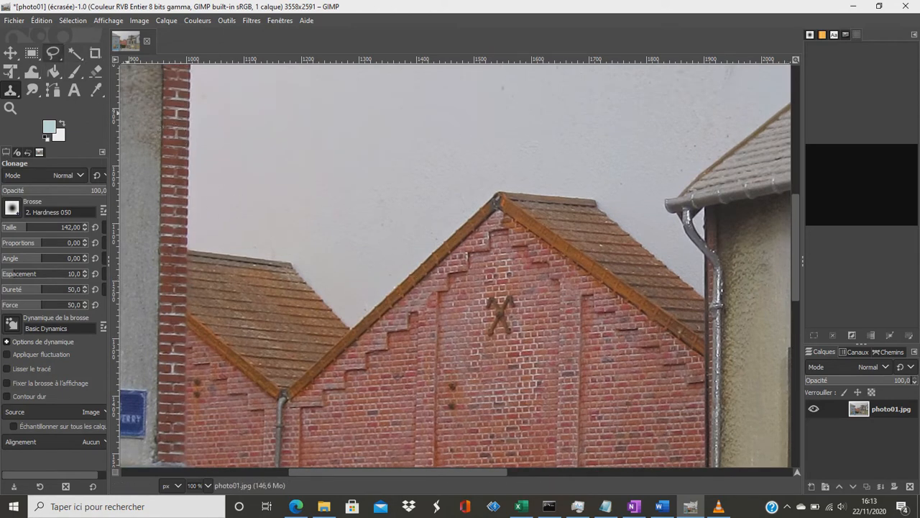
pyautogui.click(53, 52)
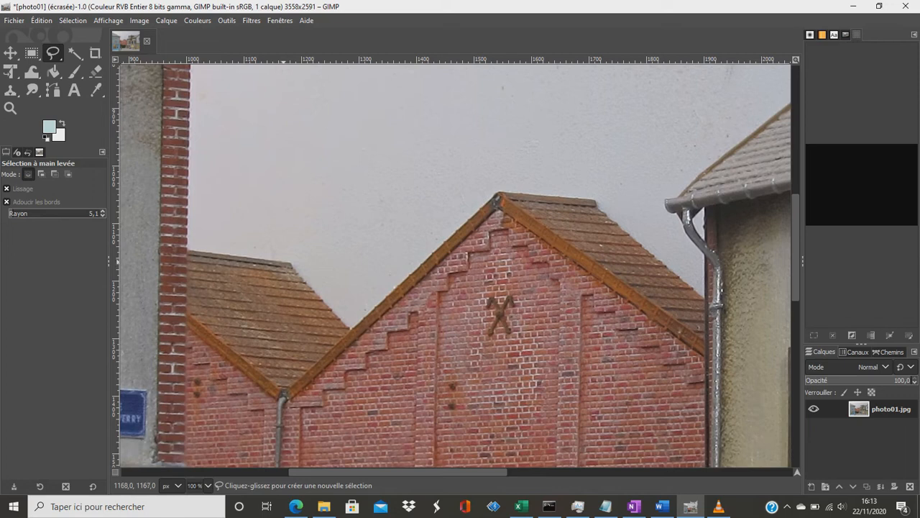
pyautogui.click(289, 262)
pyautogui.click(348, 331)
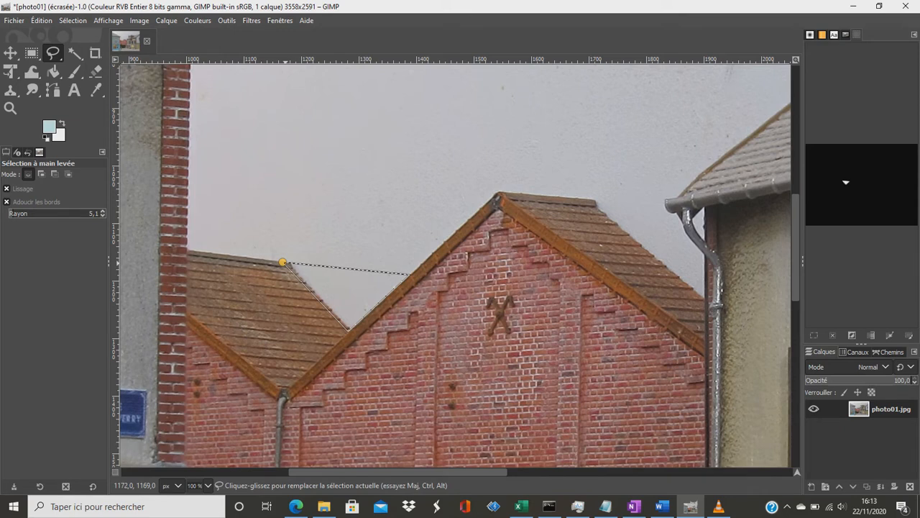
pyautogui.click(283, 262)
pyautogui.press('Return')
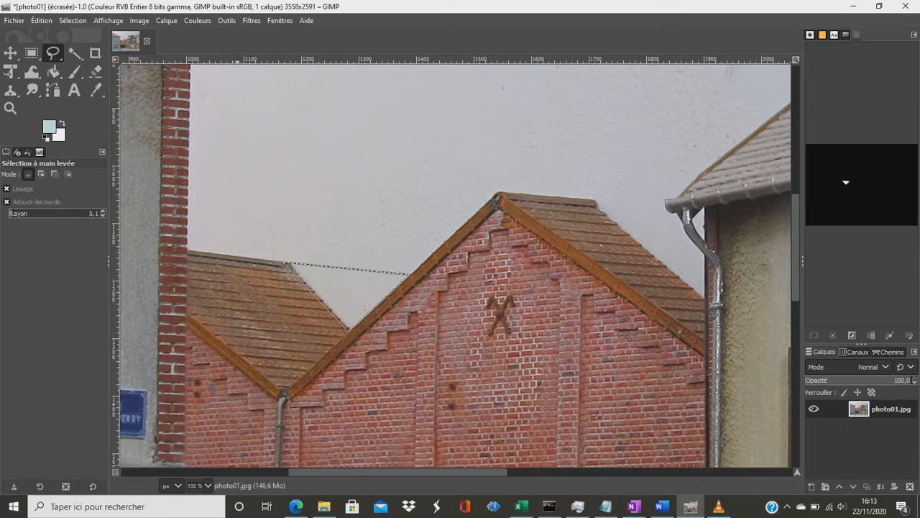
# Step: Clone the left warehouse's roof tiles over the selected sky gap with a size 48 brush, starting from the roof's ridge
pyautogui.click(226, 20)
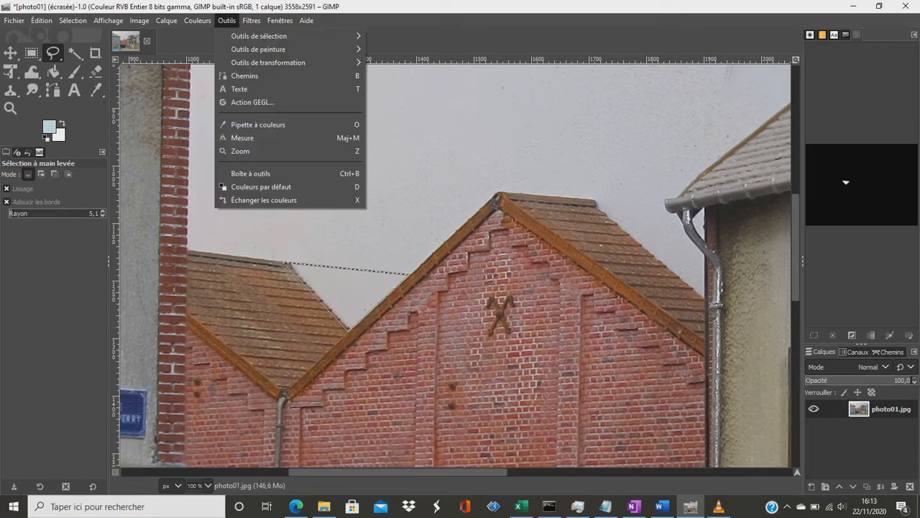
pyautogui.moveTo(258, 49)
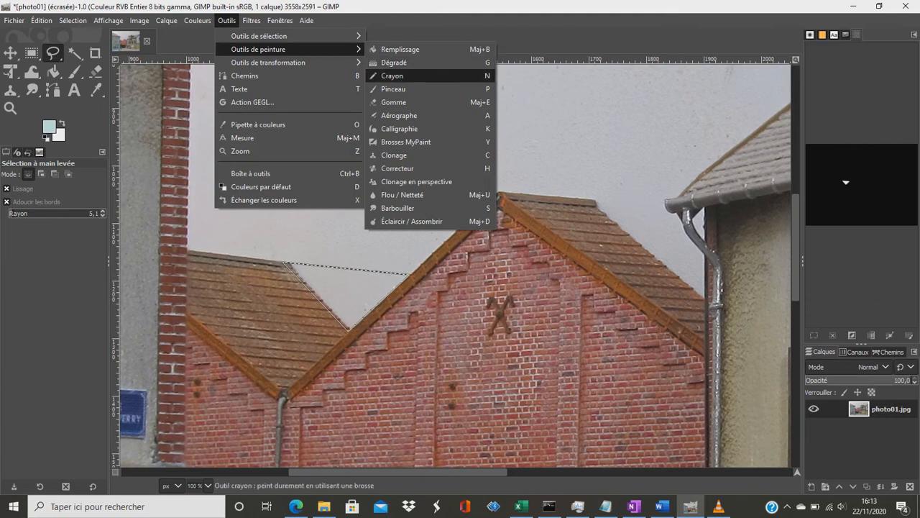
pyautogui.click(394, 154)
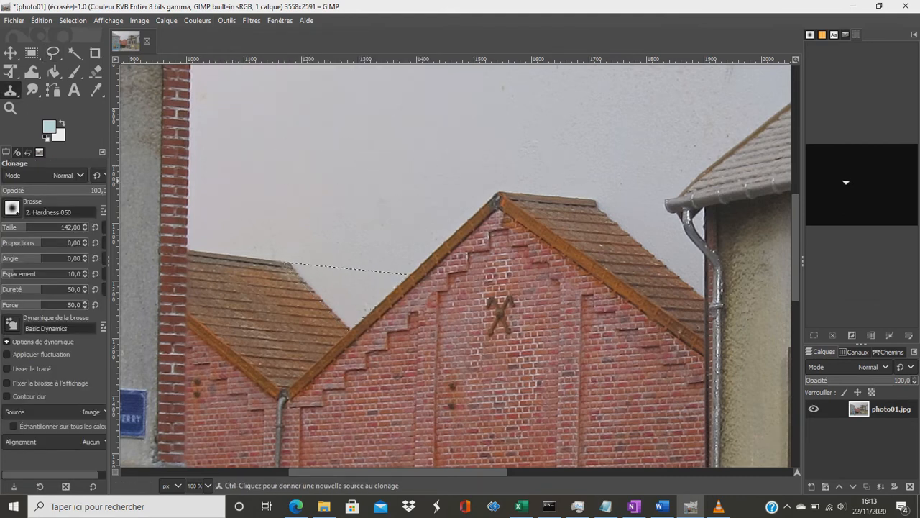
pyautogui.click(22, 227)
pyautogui.click(201, 265)
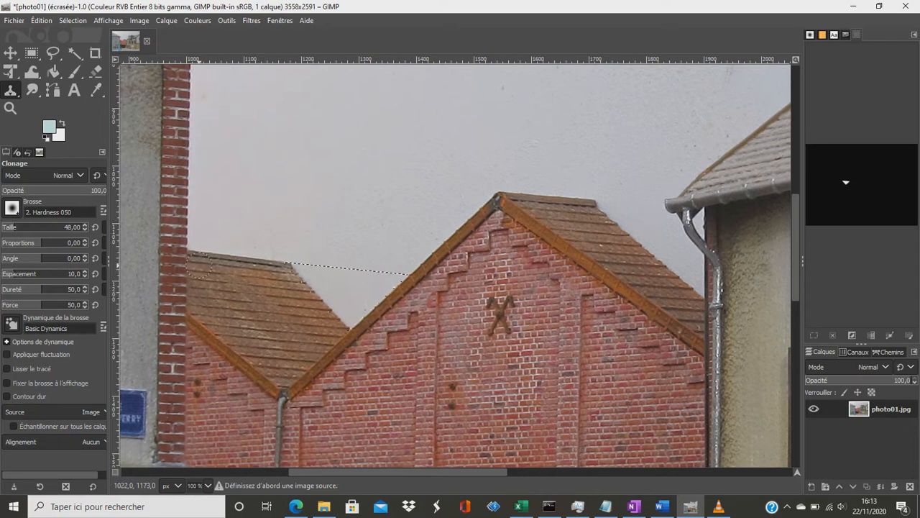
pyautogui.keyDown('ctrl'); pyautogui.click(203, 266); pyautogui.keyUp('ctrl')
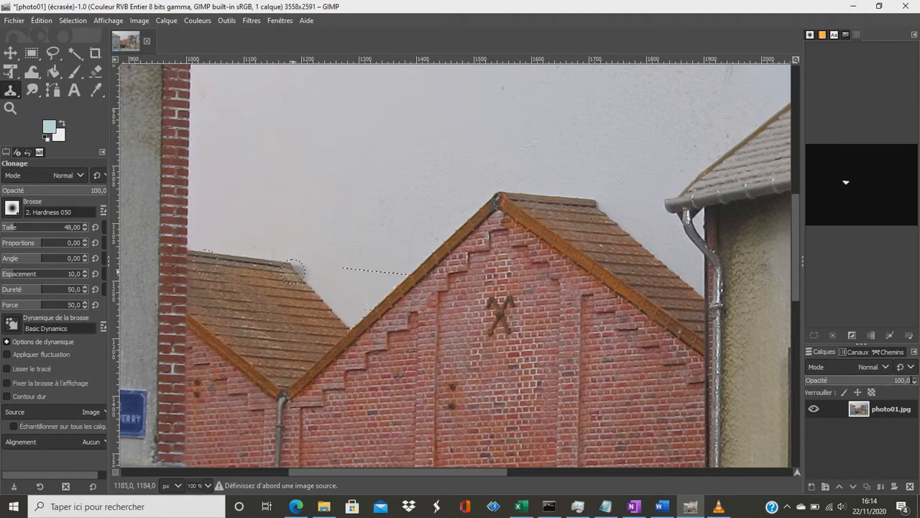
pyautogui.moveTo(295, 271)
pyautogui.mouseDown()
pyautogui.moveTo(343, 274)
pyautogui.moveTo(306, 274)
pyautogui.moveTo(341, 297)
pyautogui.moveTo(309, 282)
pyautogui.moveTo(343, 323)
pyautogui.moveTo(358, 320)
pyautogui.moveTo(339, 305)
pyautogui.moveTo(352, 322)
pyautogui.moveTo(377, 308)
pyautogui.moveTo(351, 307)
pyautogui.moveTo(335, 292)
pyautogui.moveTo(350, 287)
pyautogui.moveTo(339, 278)
pyautogui.moveTo(361, 277)
pyautogui.moveTo(343, 276)
pyautogui.moveTo(353, 289)
pyautogui.moveTo(343, 293)
pyautogui.moveTo(389, 298)
pyautogui.moveTo(358, 320)
pyautogui.moveTo(392, 293)
pyautogui.moveTo(362, 292)
pyautogui.moveTo(362, 275)
pyautogui.moveTo(386, 282)
pyautogui.mouseUp()
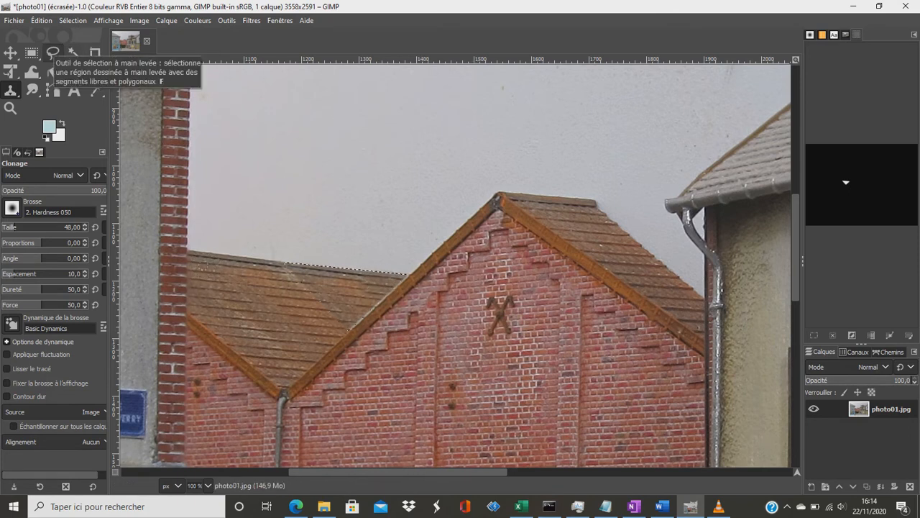
# Step: Outline the sky gap between the right warehouse roof and the bakery with a freehand selection, adding the sky patch behind the downpipe by contiguous selection
pyautogui.click(53, 52)
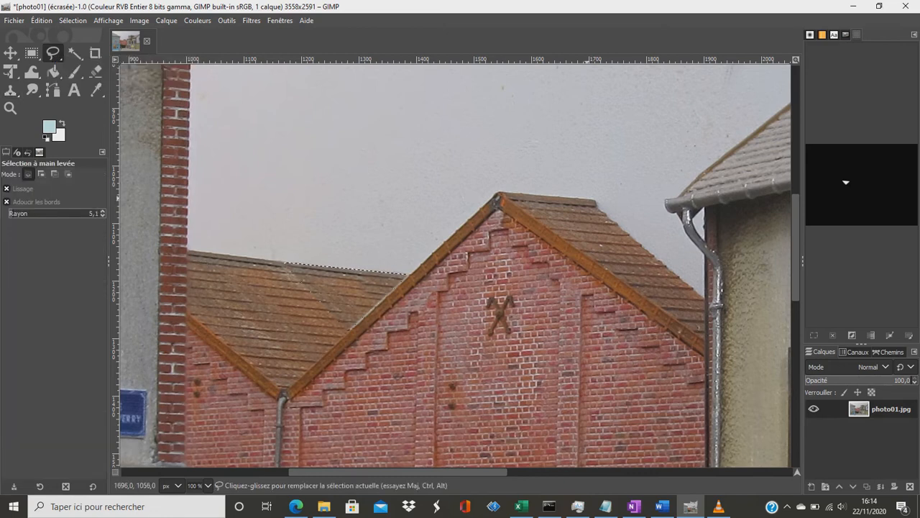
pyautogui.click(596, 201)
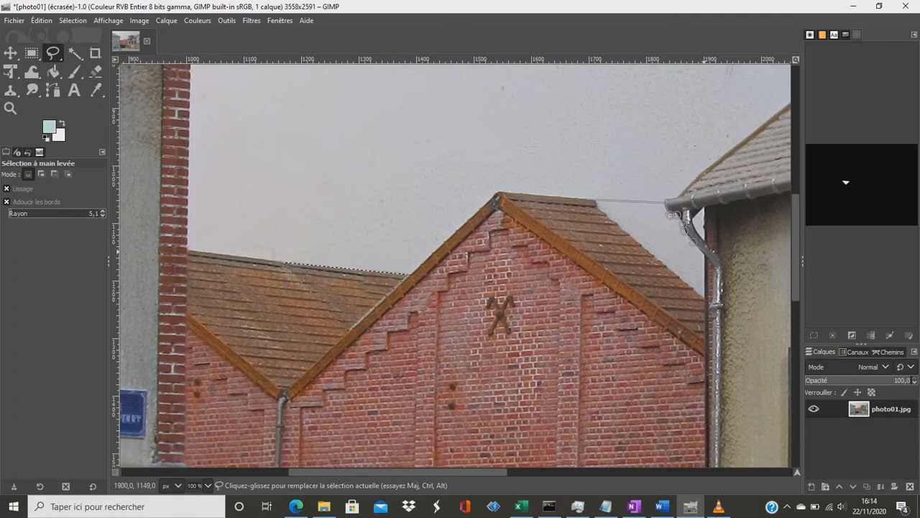
pyautogui.click(704, 254)
pyautogui.click(708, 300)
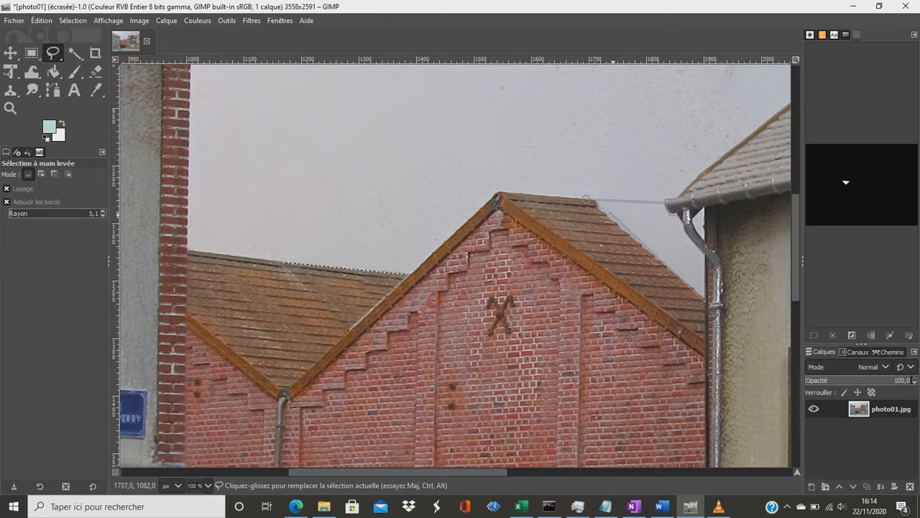
pyautogui.click(587, 199)
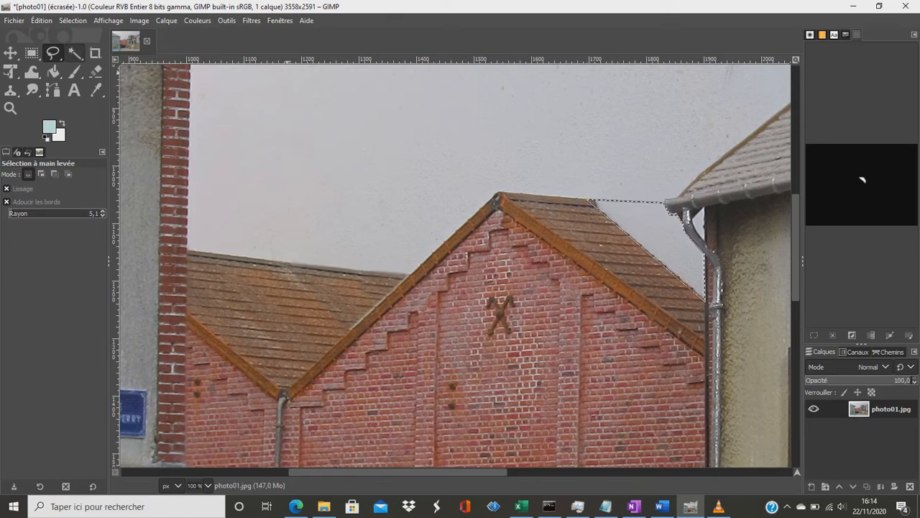
pyautogui.click(75, 52)
pyautogui.press('shift')
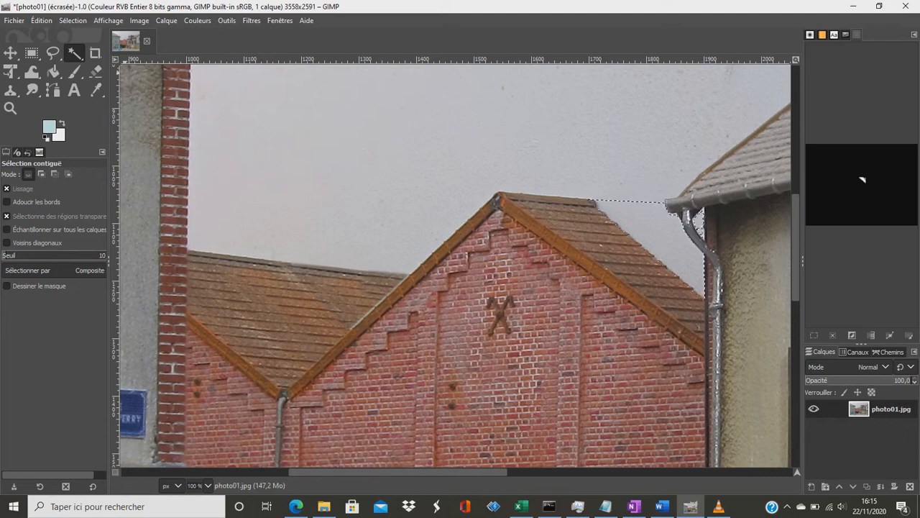
# Step: Clone the right warehouse's roof tiles over the selected sky gap up to the bakery's gutter and downpipe
pyautogui.click(227, 20)
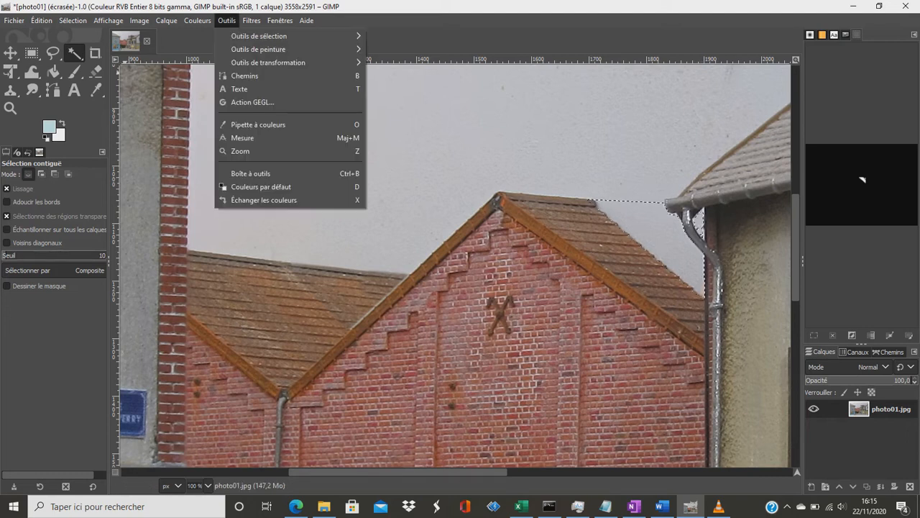
pyautogui.moveTo(287, 49)
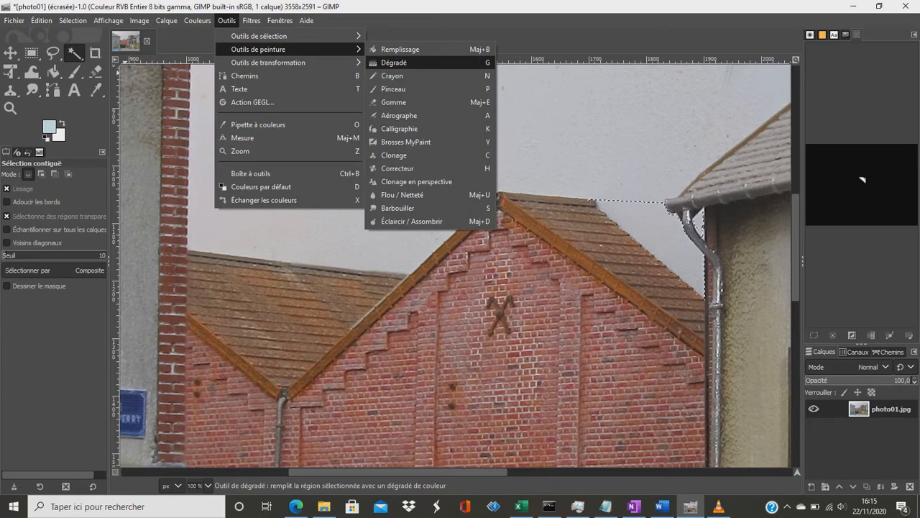
pyautogui.click(399, 154)
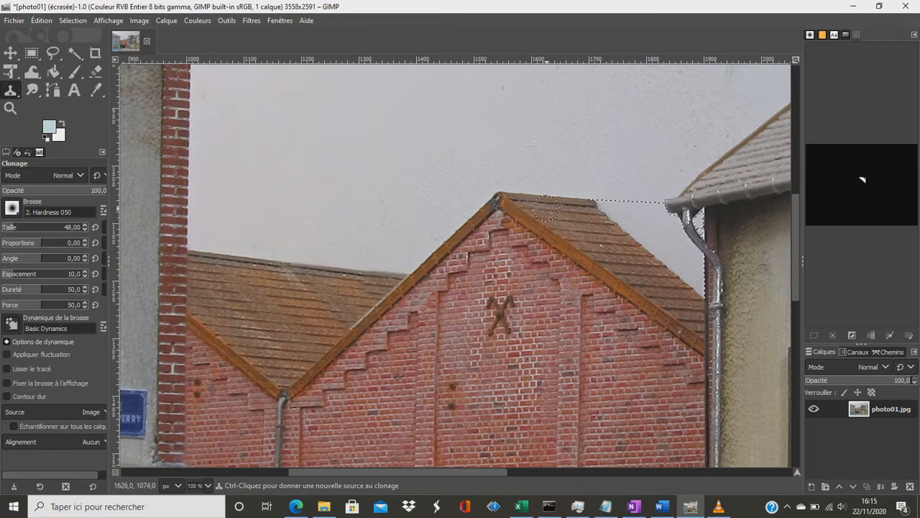
pyautogui.press('ctrl')
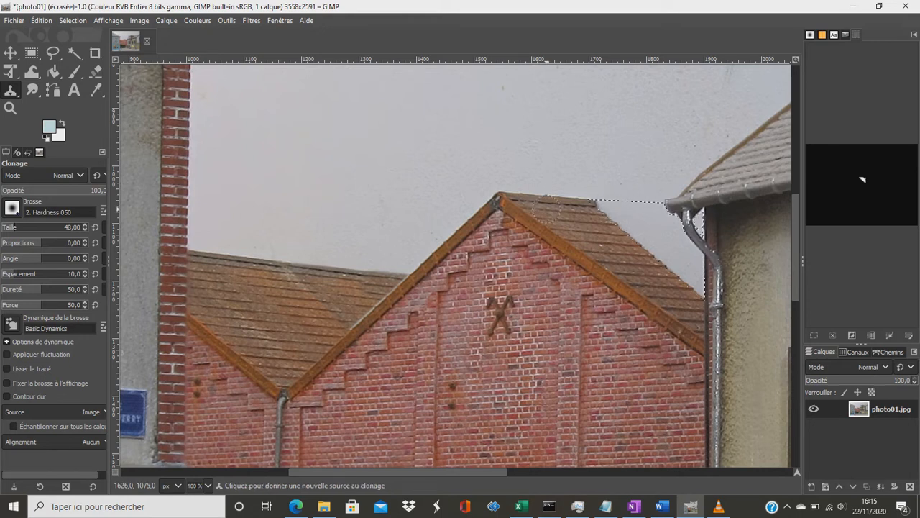
pyautogui.keyDown('ctrl'); pyautogui.click(552, 202); pyautogui.keyUp('ctrl')
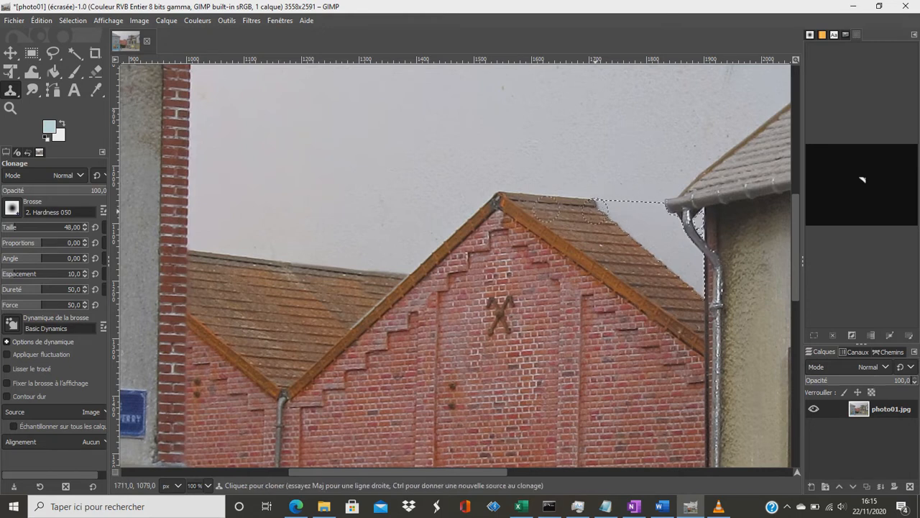
pyautogui.moveTo(595, 211)
pyautogui.mouseDown()
pyautogui.moveTo(626, 207)
pyautogui.moveTo(616, 209)
pyautogui.moveTo(631, 220)
pyautogui.moveTo(607, 210)
pyautogui.moveTo(633, 218)
pyautogui.moveTo(648, 232)
pyautogui.moveTo(623, 225)
pyautogui.moveTo(665, 248)
pyautogui.moveTo(646, 240)
pyautogui.moveTo(645, 224)
pyautogui.moveTo(613, 224)
pyautogui.moveTo(669, 253)
pyautogui.moveTo(688, 269)
pyautogui.moveTo(662, 267)
pyautogui.moveTo(643, 238)
pyautogui.moveTo(707, 292)
pyautogui.moveTo(698, 267)
pyautogui.mouseUp()
pyautogui.moveTo(696, 265)
pyautogui.mouseDown()
pyautogui.moveTo(672, 242)
pyautogui.moveTo(641, 236)
pyautogui.moveTo(631, 207)
pyautogui.moveTo(672, 239)
pyautogui.moveTo(650, 202)
pyautogui.moveTo(656, 208)
pyautogui.moveTo(629, 205)
pyautogui.moveTo(654, 215)
pyautogui.moveTo(645, 212)
pyautogui.moveTo(657, 205)
pyautogui.moveTo(661, 224)
pyautogui.moveTo(689, 241)
pyautogui.moveTo(676, 237)
pyautogui.moveTo(687, 253)
pyautogui.moveTo(699, 252)
pyautogui.moveTo(699, 218)
pyautogui.moveTo(700, 232)
pyautogui.moveTo(709, 227)
pyautogui.mouseUp()
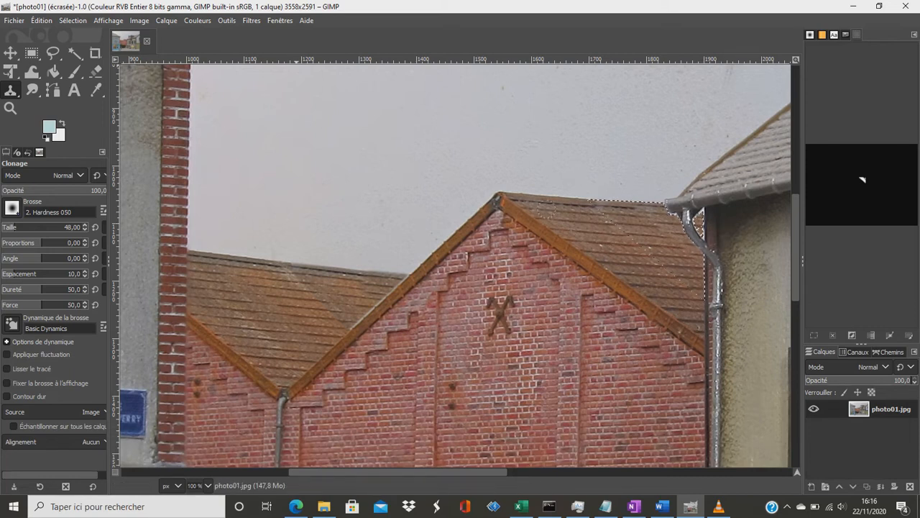
# Step: Clear the selection and check how the extended warehouse roofs look in the scene
pyautogui.click(73, 20)
pyautogui.click(84, 48)
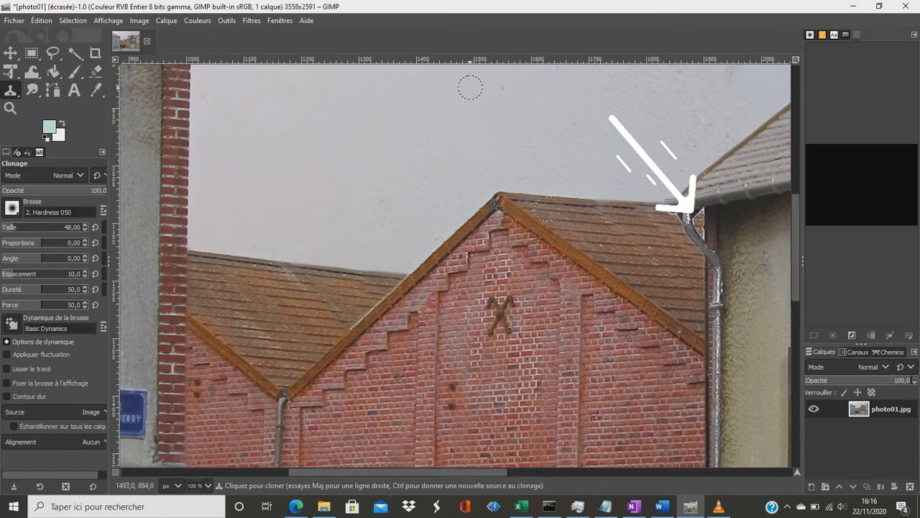
pyautogui.scroll(-2, 474, 78)
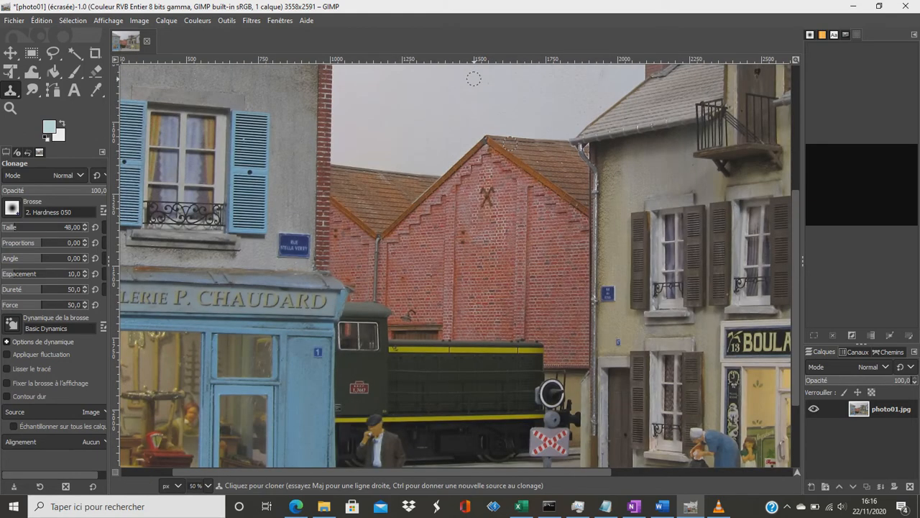
pyautogui.scroll(-1, 473, 79)
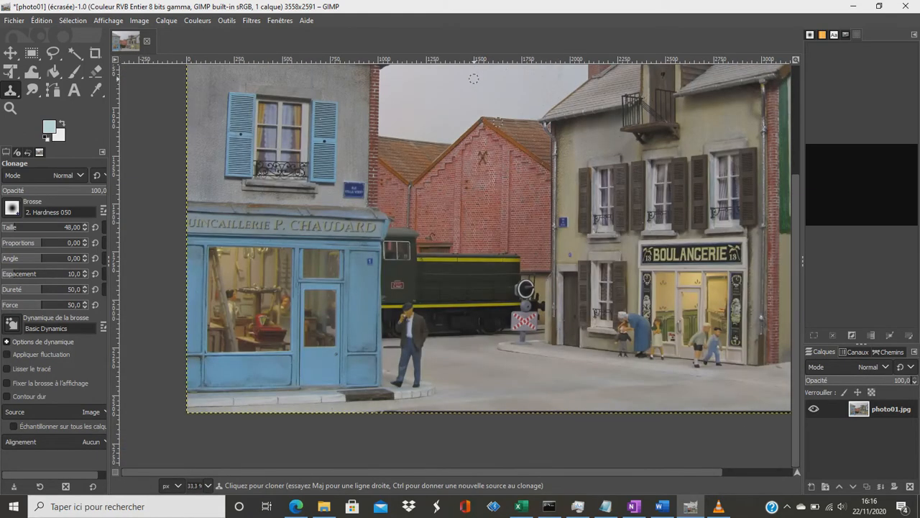
pyautogui.scroll(3, 474, 78)
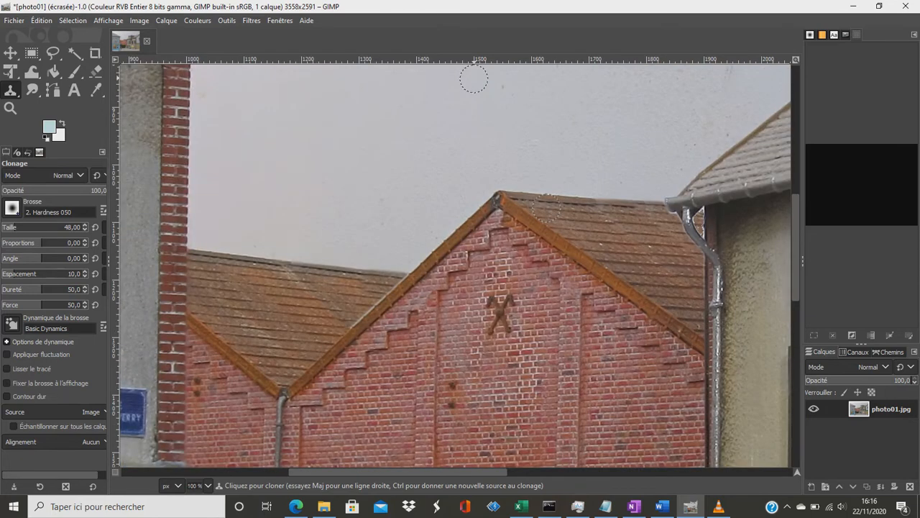
# Step: Undo the deselection and last cloning on the right warehouse roof, and try adding the remaining sky behind the downpipe by contiguous selection
pyautogui.press('ctrl')
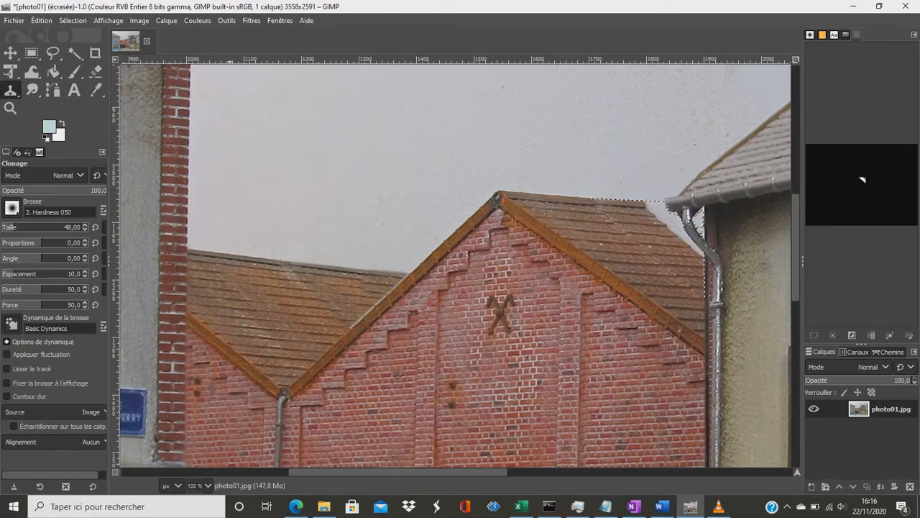
pyautogui.click(75, 52)
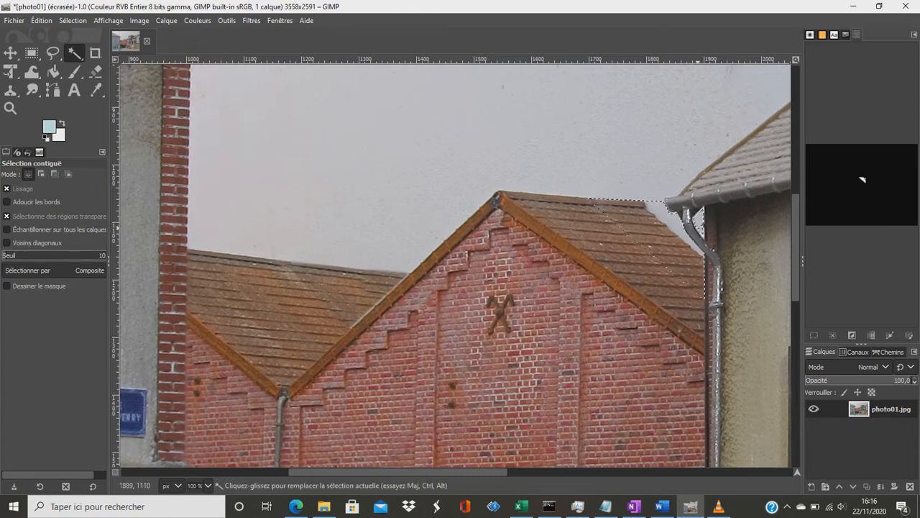
pyautogui.scroll(3, 701, 225)
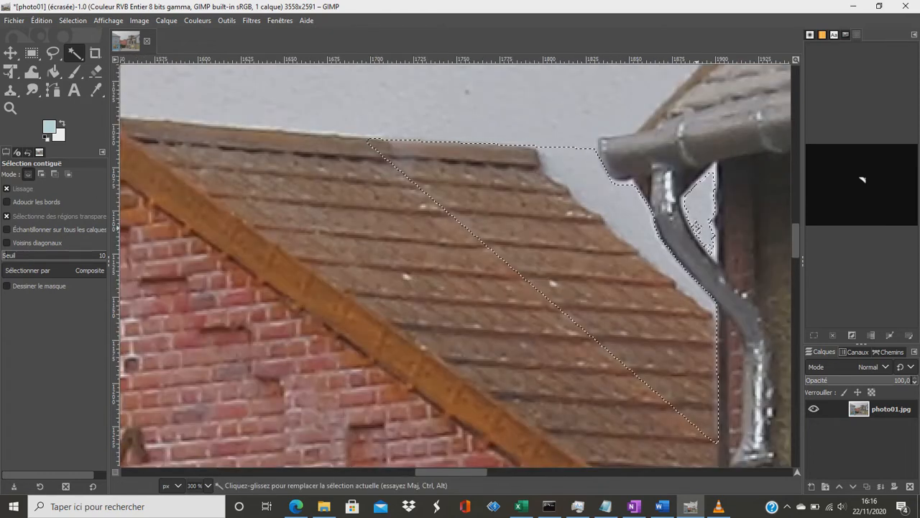
pyautogui.keyDown('shift'); pyautogui.click(713, 169); pyautogui.keyUp('shift')
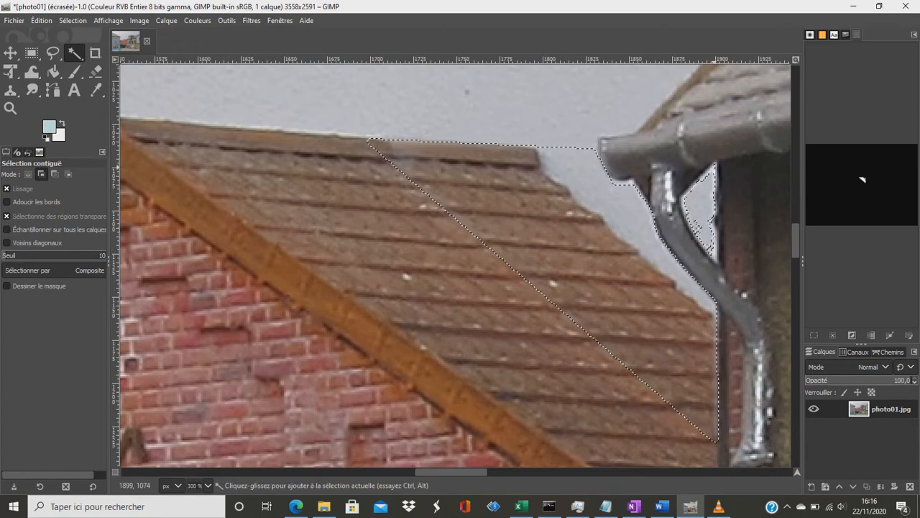
# Step: Add the whole sky triangle between the downpipe and the bakery wall to the selection with a freehand outline
pyautogui.press('f')
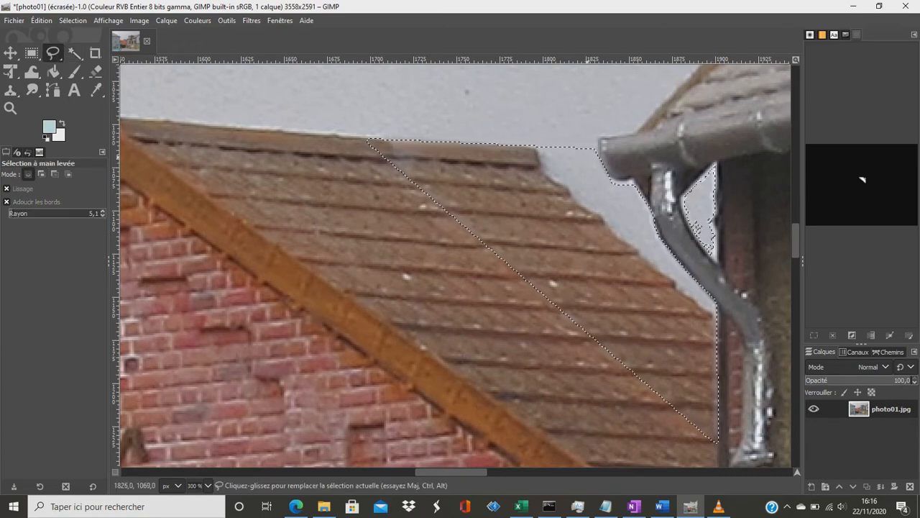
pyautogui.click(713, 164)
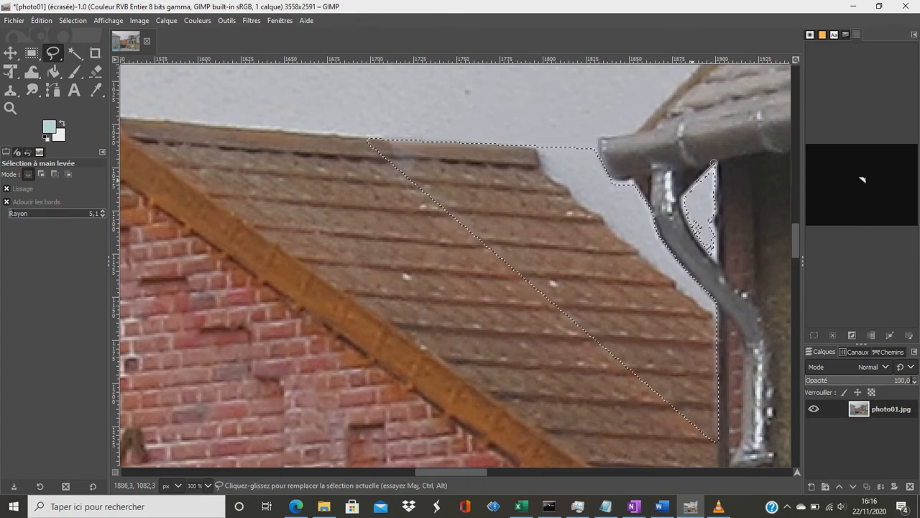
pyautogui.press('shift')
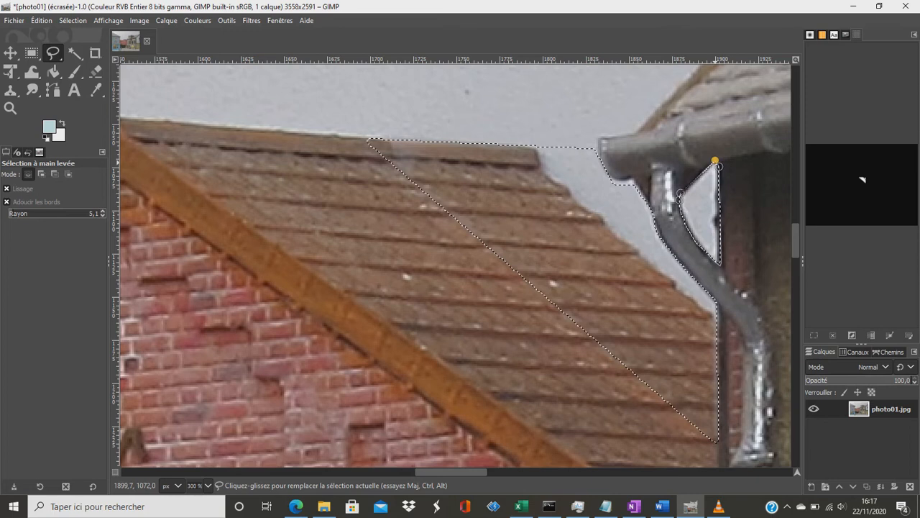
pyautogui.press('Return')
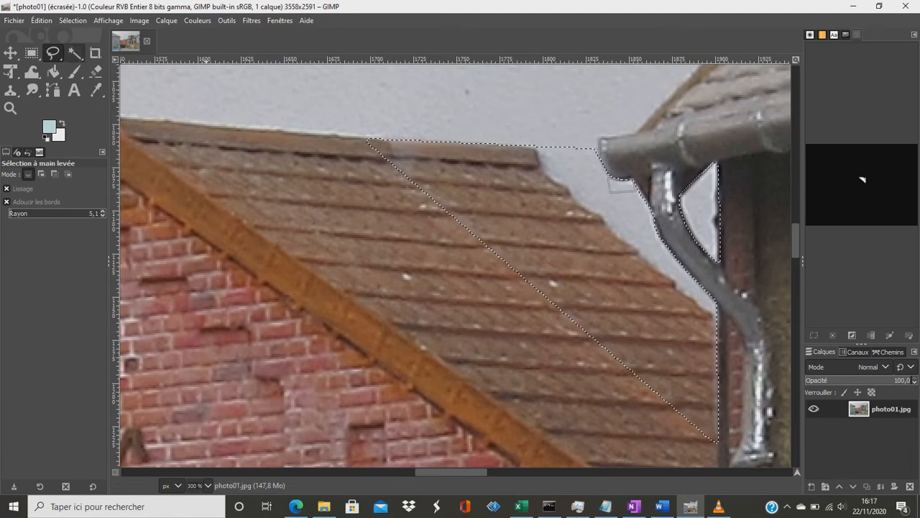
# Step: Clone the right warehouse's ridge and roof tiles over the selected sky gap, including the triangle behind the downpipe
pyautogui.click(75, 53)
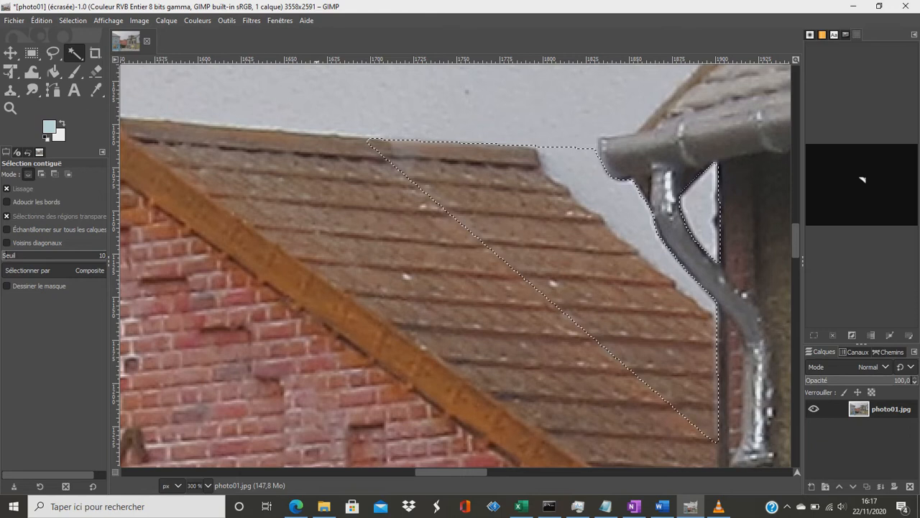
pyautogui.click(226, 20)
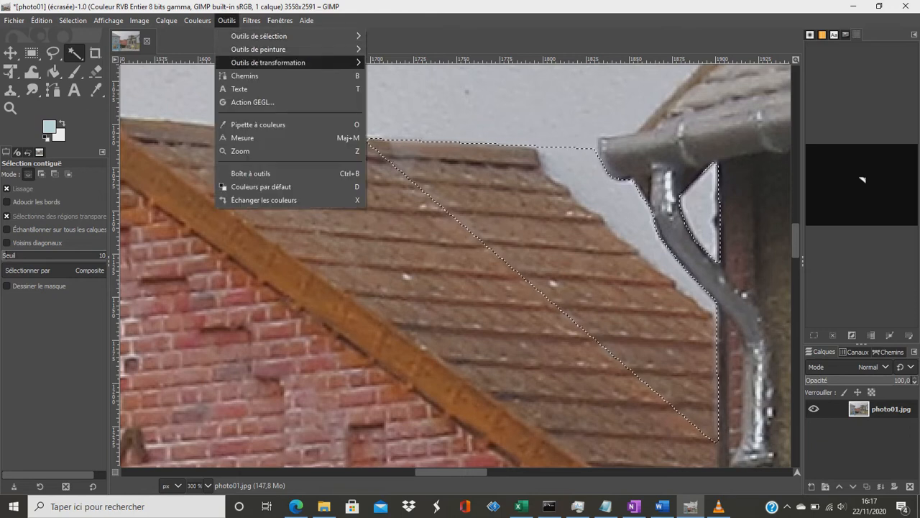
pyautogui.moveTo(259, 49)
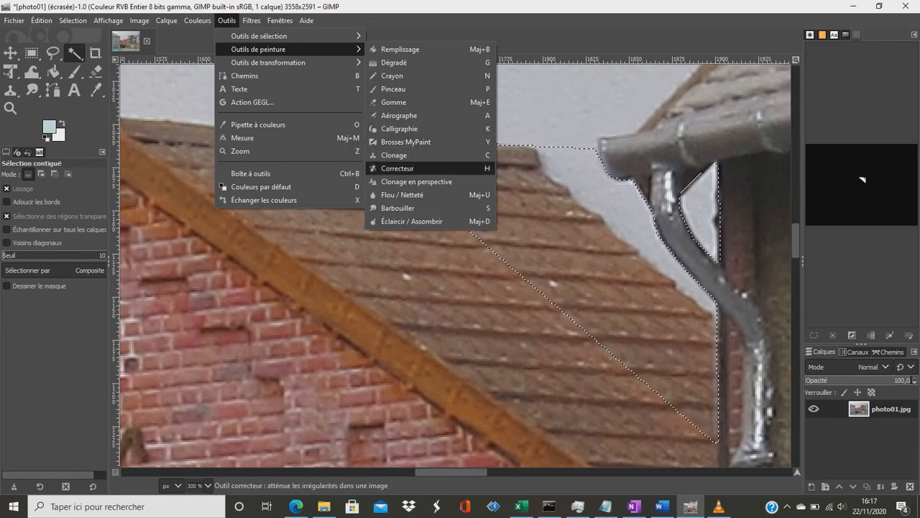
pyautogui.click(393, 154)
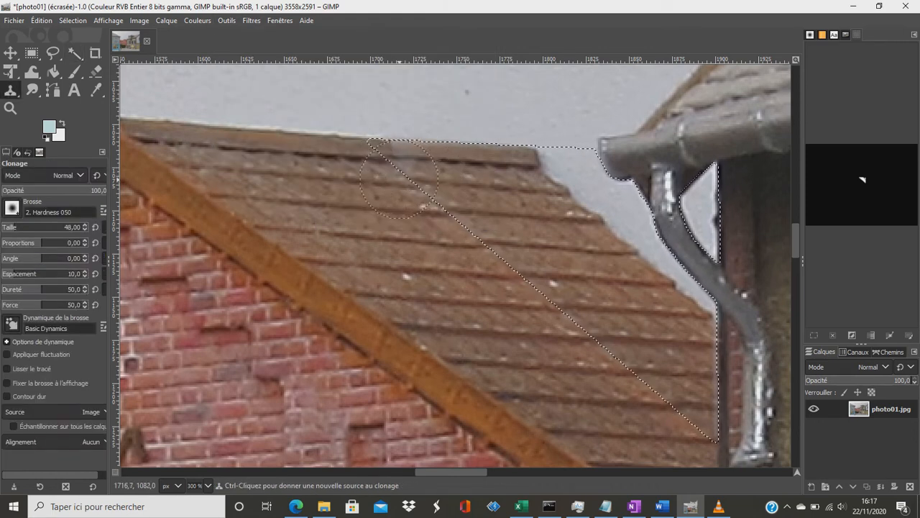
pyautogui.press('ctrl')
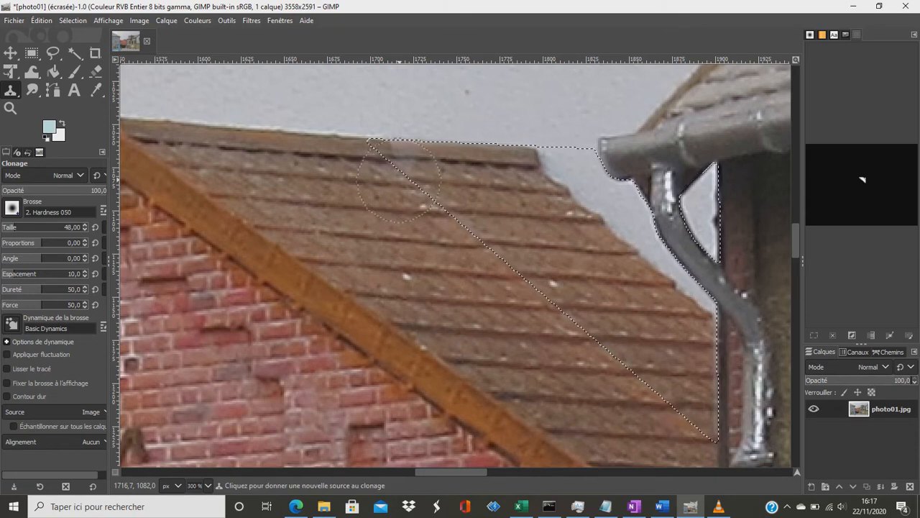
pyautogui.keyDown('ctrl'); pyautogui.click(402, 140); pyautogui.keyUp('ctrl')
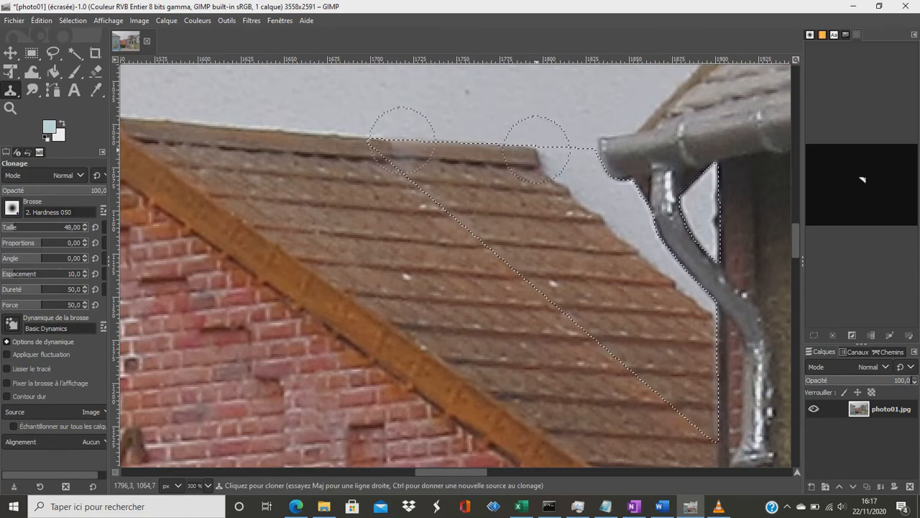
pyautogui.moveTo(536, 146)
pyautogui.mouseDown()
pyautogui.moveTo(508, 146)
pyautogui.moveTo(599, 153)
pyautogui.moveTo(555, 153)
pyautogui.moveTo(617, 187)
pyautogui.moveTo(578, 170)
pyautogui.moveTo(610, 210)
pyautogui.moveTo(630, 211)
pyautogui.moveTo(610, 191)
pyautogui.moveTo(636, 184)
pyautogui.moveTo(626, 190)
pyautogui.moveTo(673, 255)
pyautogui.moveTo(620, 230)
pyautogui.moveTo(714, 301)
pyautogui.moveTo(698, 297)
pyautogui.moveTo(701, 196)
pyautogui.moveTo(712, 159)
pyautogui.moveTo(711, 193)
pyautogui.mouseUp()
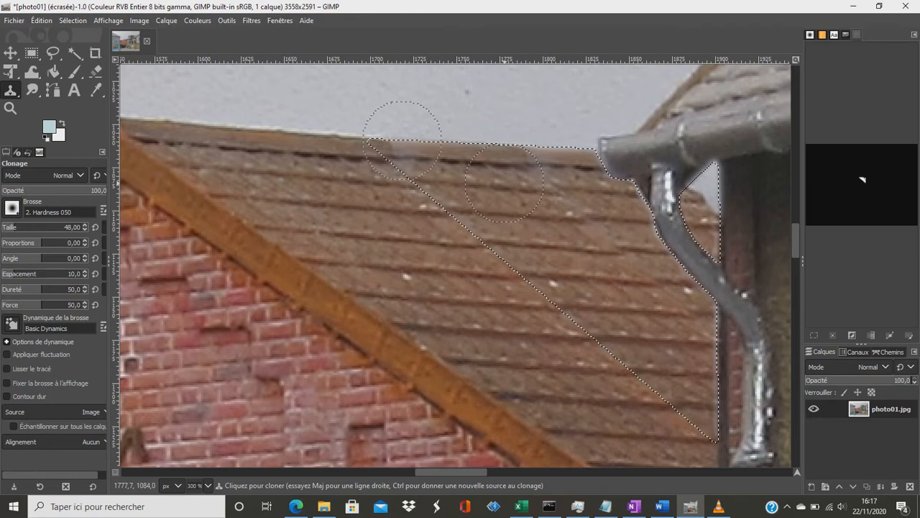
pyautogui.keyDown('ctrl'); pyautogui.click(504, 184); pyautogui.keyUp('ctrl')
pyautogui.moveTo(695, 194)
pyautogui.mouseDown()
pyautogui.moveTo(713, 174)
pyautogui.moveTo(703, 210)
pyautogui.moveTo(726, 189)
pyautogui.moveTo(711, 254)
pyautogui.moveTo(693, 224)
pyautogui.mouseUp()
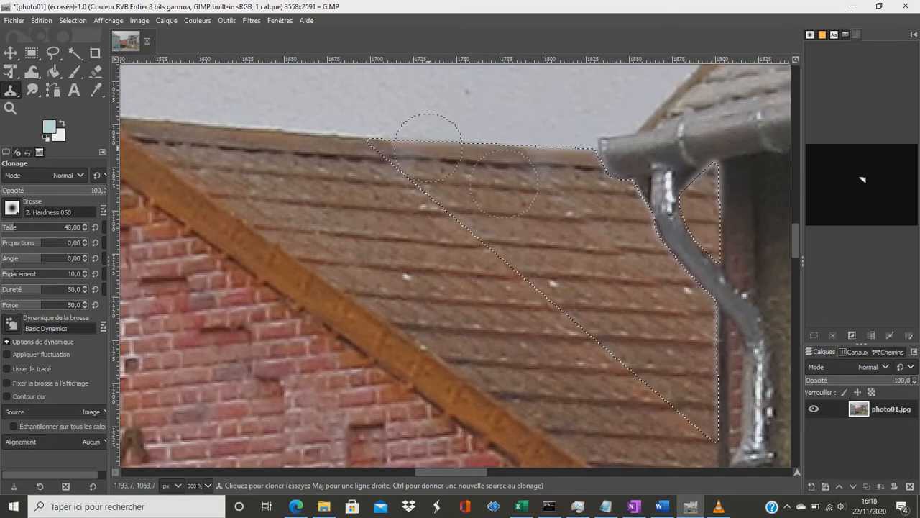
# Step: Clear the selection and export the retouched image over the original photo01.jpg
pyautogui.scroll(-6, 428, 147)
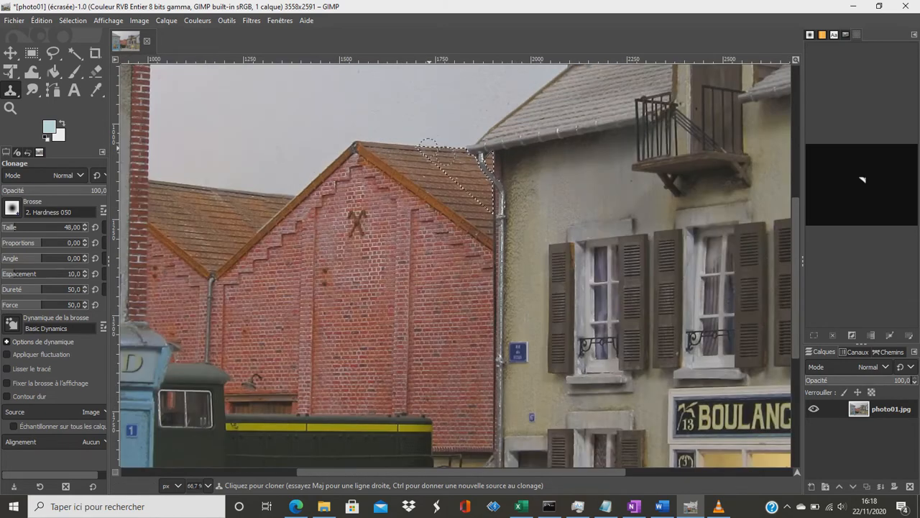
pyautogui.scroll(-3, 438, 400)
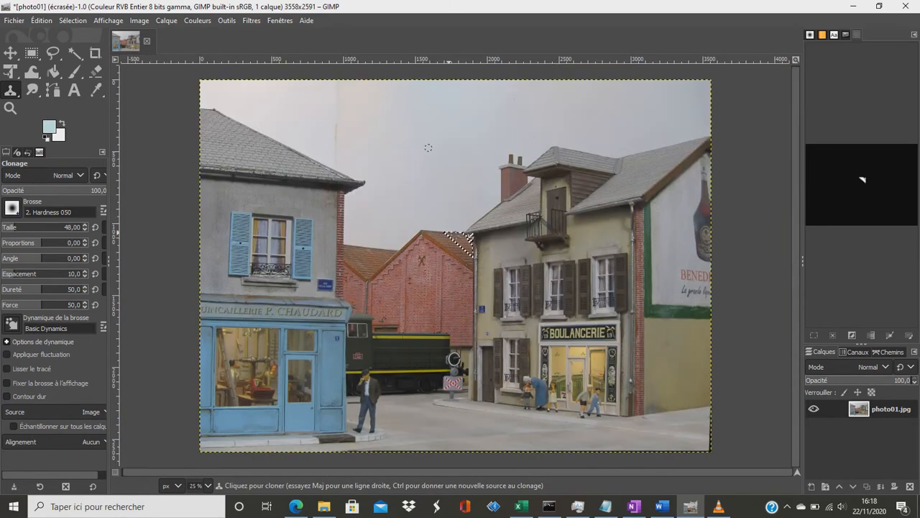
pyautogui.click(72, 20)
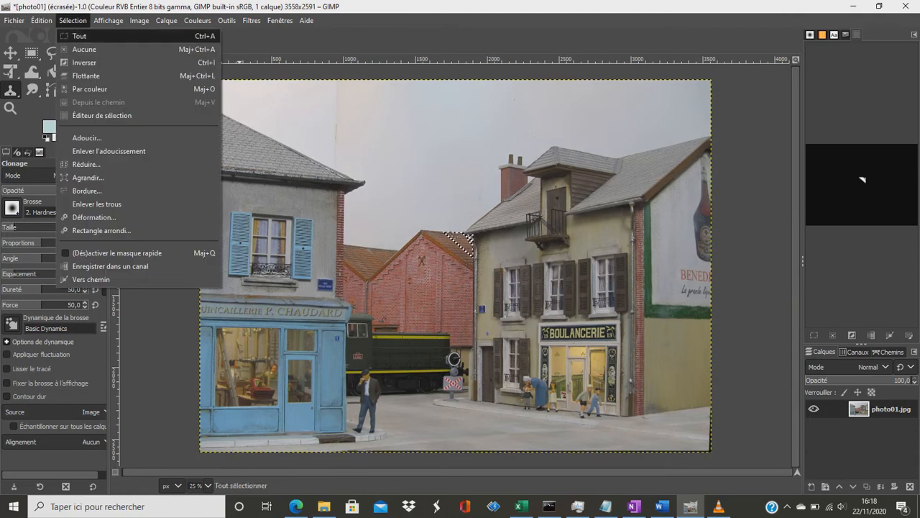
pyautogui.click(82, 48)
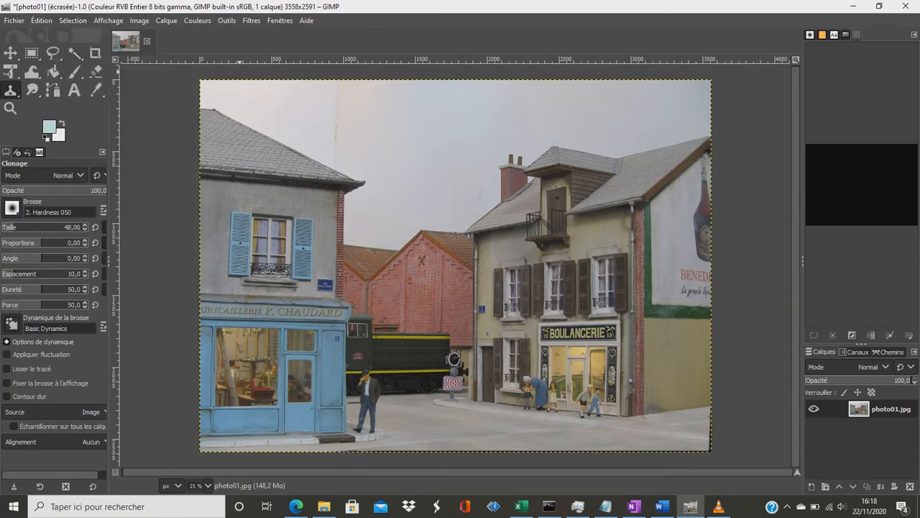
pyautogui.click(13, 20)
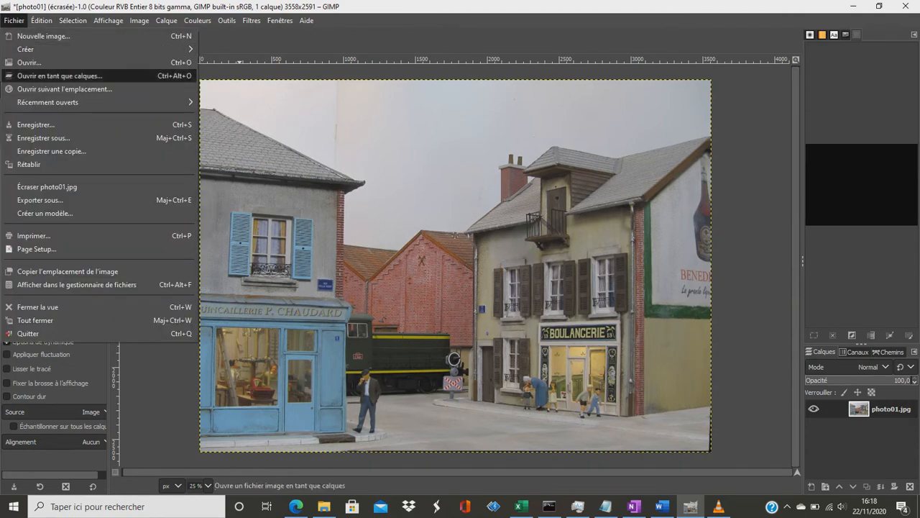
pyautogui.click(35, 187)
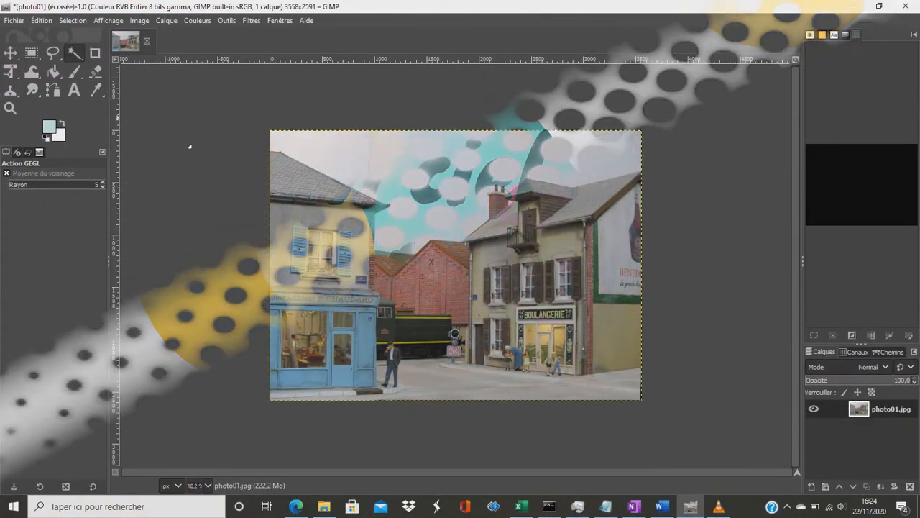
# Step: Select the sky above all the roofs by contiguous selection with threshold 10, adding the remaining sky areas one by one
pyautogui.click(75, 53)
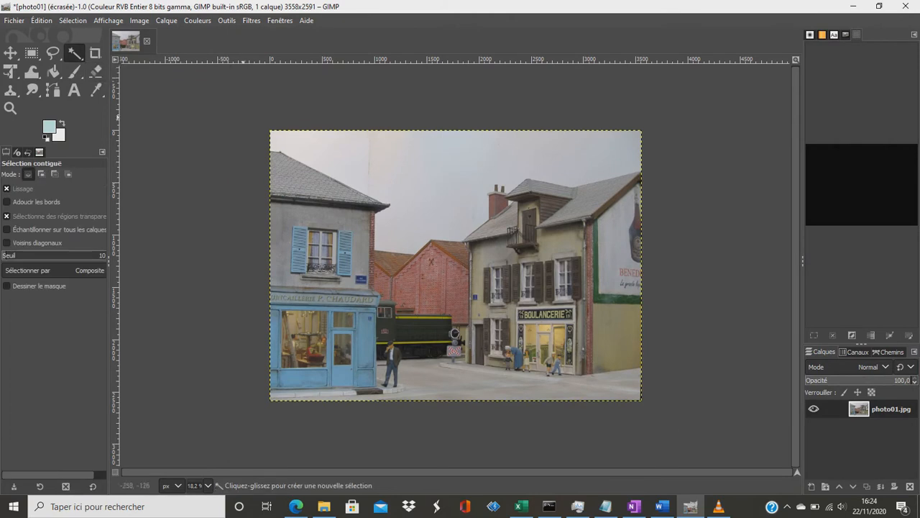
pyautogui.click(381, 142)
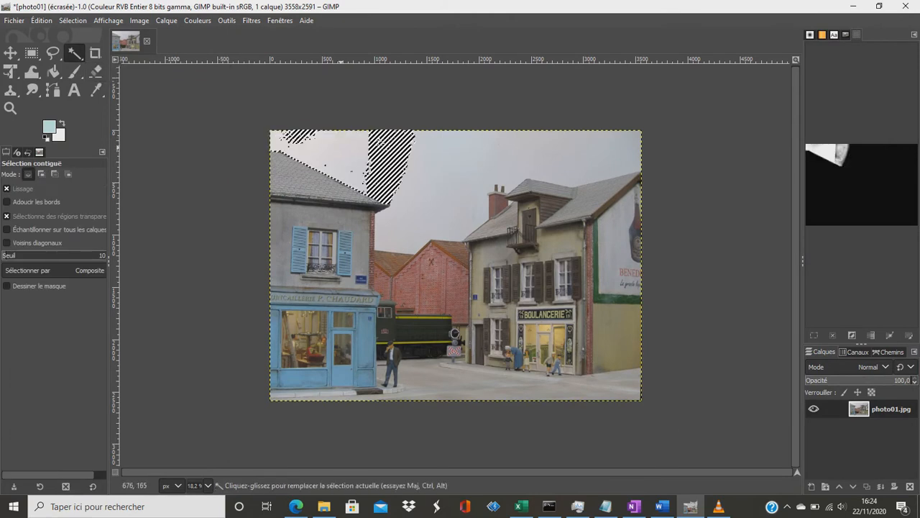
pyautogui.press('shift')
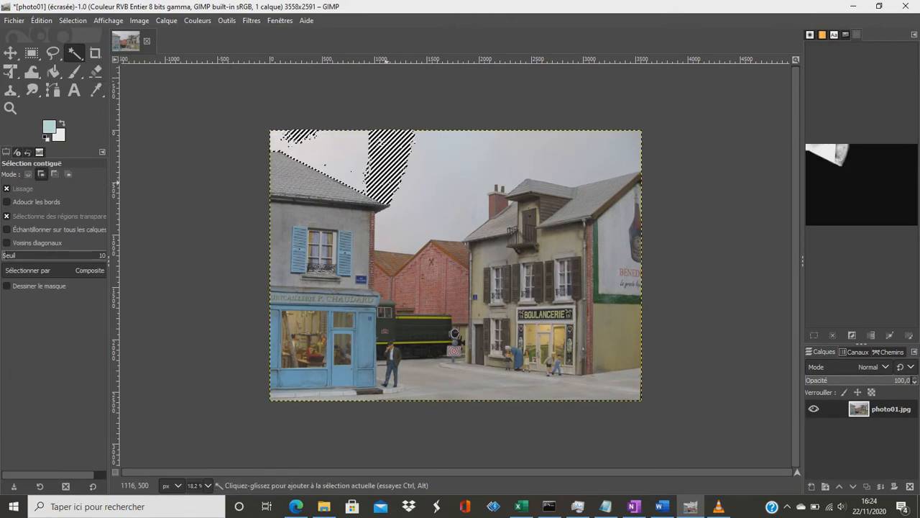
pyautogui.keyDown('shift'); pyautogui.click(401, 215); pyautogui.keyUp('shift')
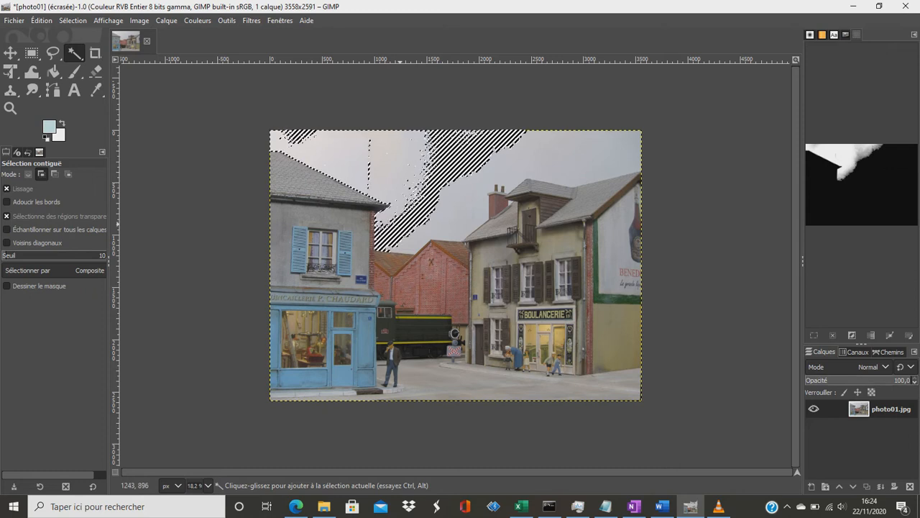
pyautogui.keyDown('shift'); pyautogui.click(416, 223); pyautogui.keyUp('shift')
pyautogui.keyDown('shift'); pyautogui.click(455, 223); pyautogui.keyUp('shift')
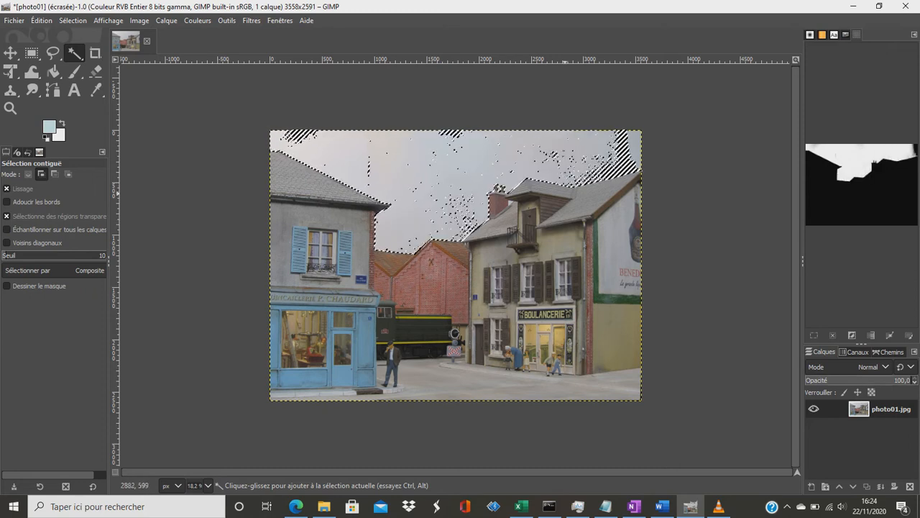
pyautogui.keyDown('shift'); pyautogui.click(620, 168); pyautogui.keyUp('shift')
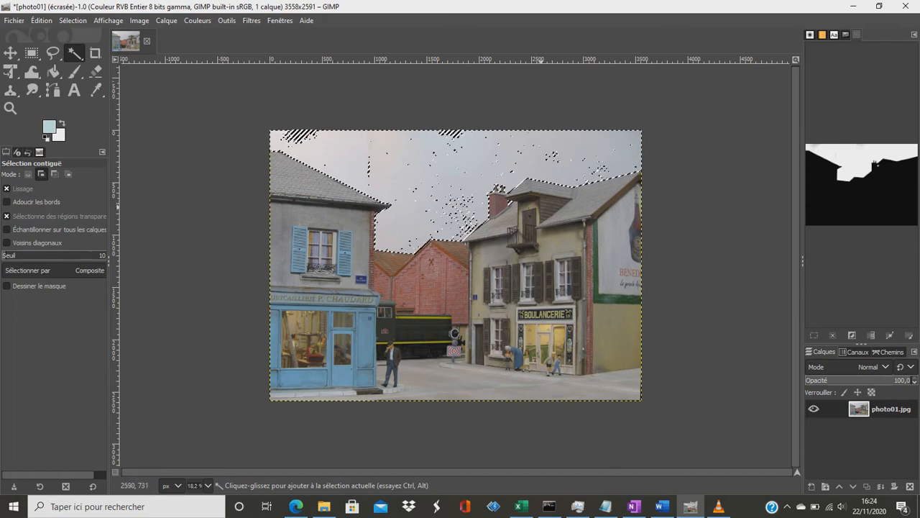
pyautogui.keyDown('shift'); pyautogui.click(302, 138); pyautogui.keyUp('shift')
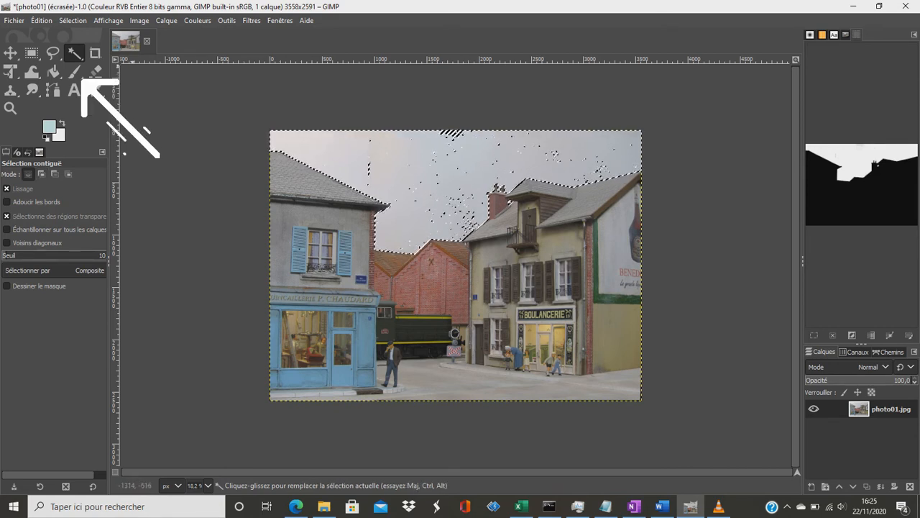
# Step: Add the unselected specks in the sky to the selection with a freehand outline along the roofs and up to the image's upper edge
pyautogui.click(52, 53)
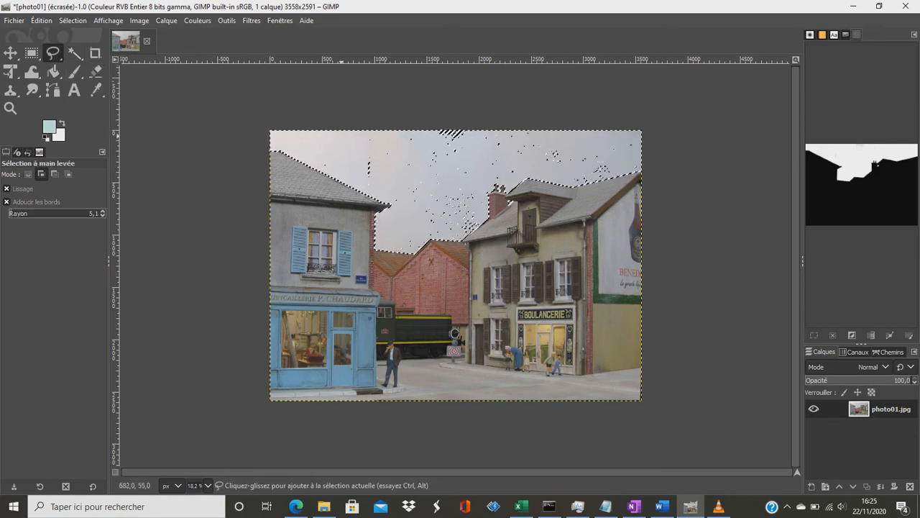
pyautogui.keyDown('shift'); pyautogui.click(321, 131); pyautogui.keyUp('shift')
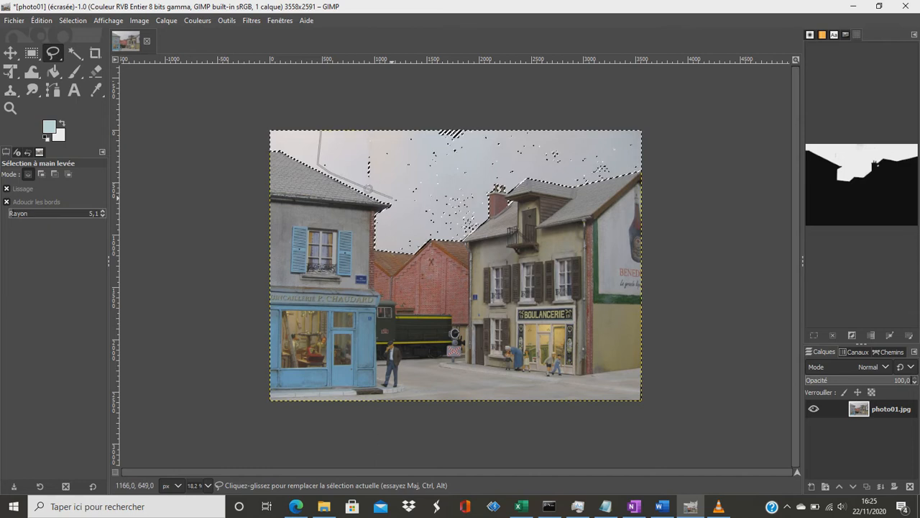
pyautogui.moveTo(395, 238); pyautogui.dragTo(398, 251)
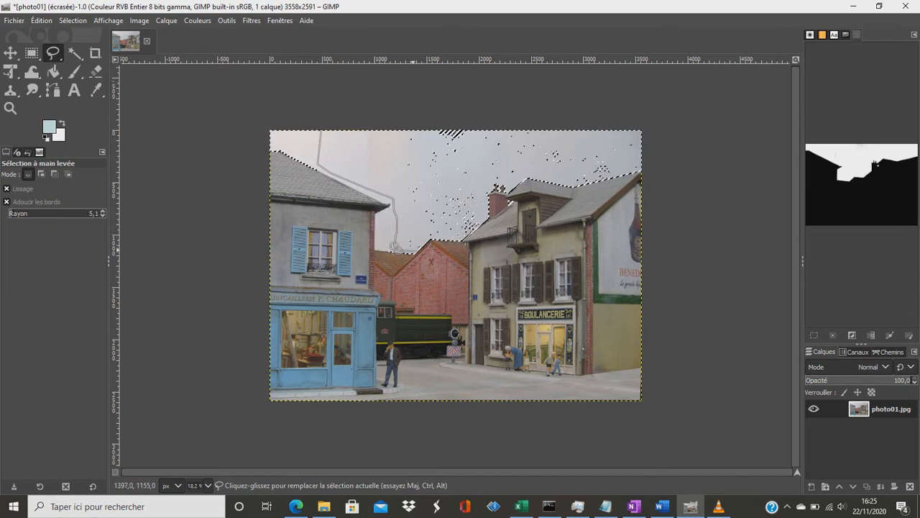
pyautogui.scroll(3, 394, 246)
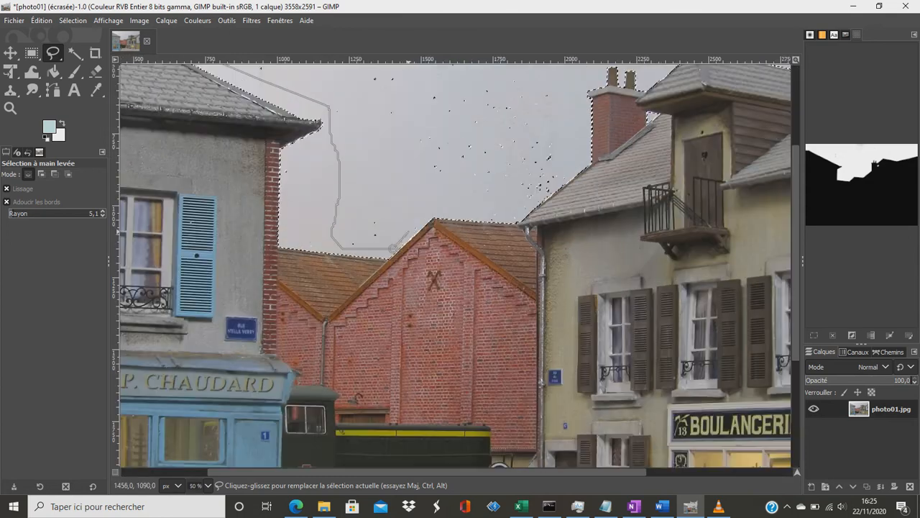
pyautogui.moveTo(420, 229)
pyautogui.mouseDown()
pyautogui.moveTo(429, 217)
pyautogui.moveTo(491, 215)
pyautogui.mouseUp()
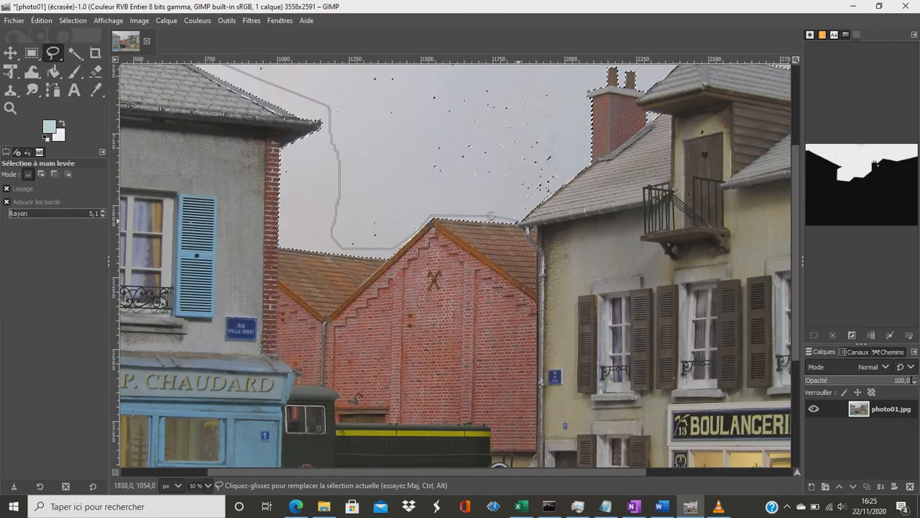
pyautogui.click(571, 175)
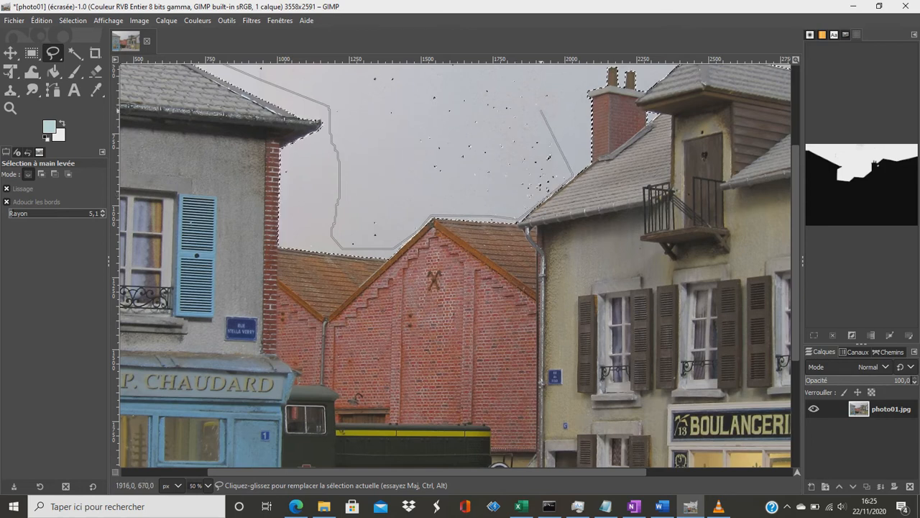
pyautogui.scroll(3, 568, 173)
pyautogui.click(578, 169)
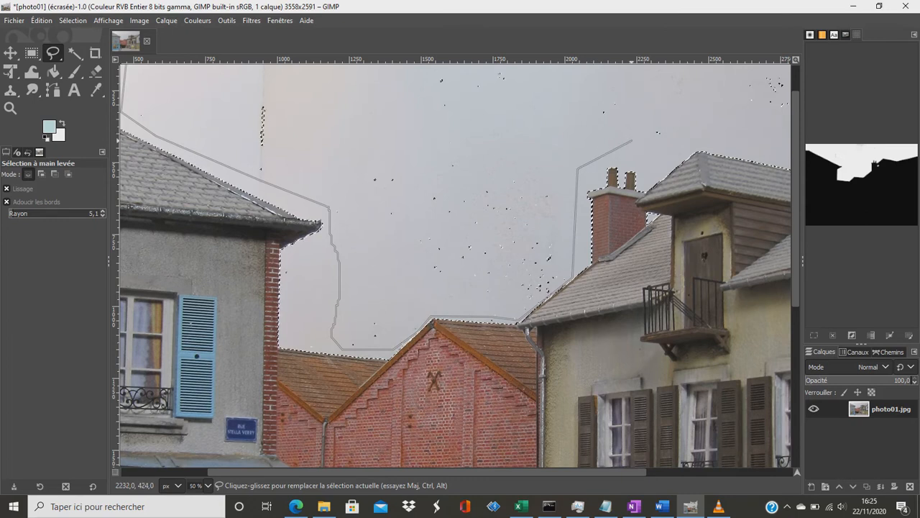
pyautogui.click(631, 141)
pyautogui.scroll(-2, 671, 137)
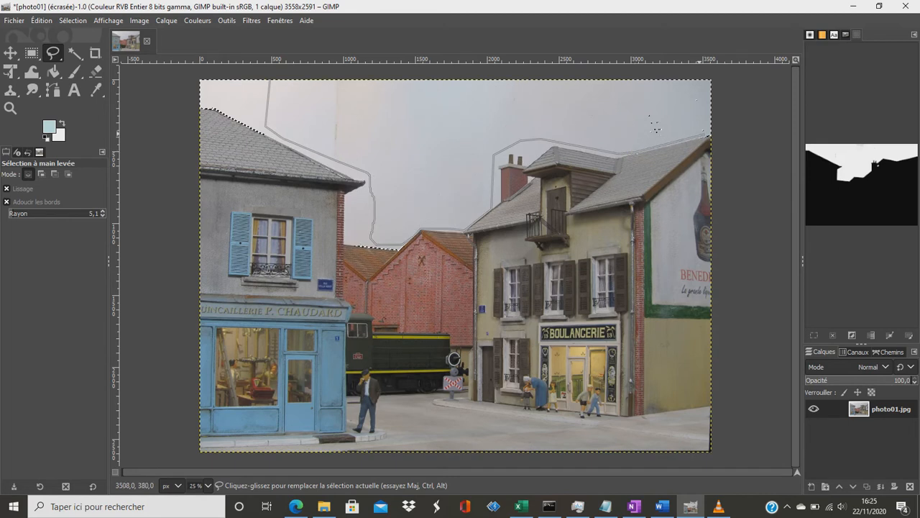
pyautogui.click(709, 132)
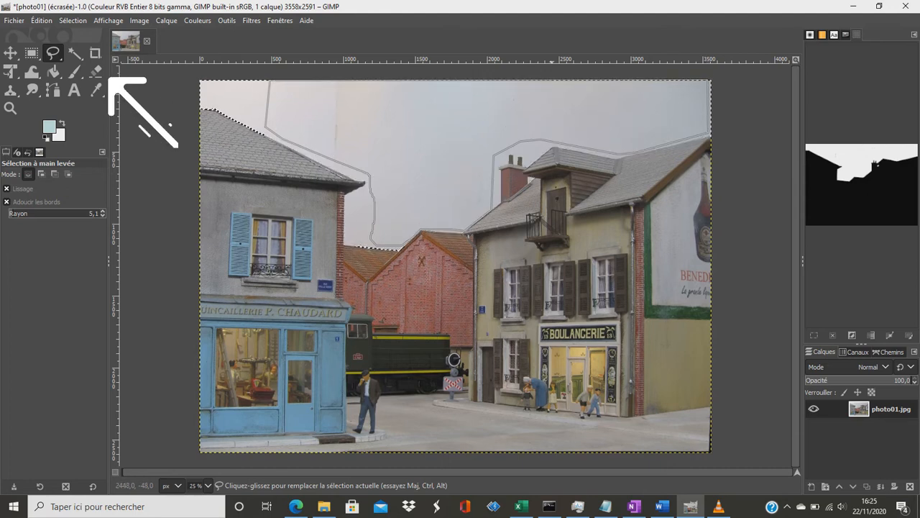
# Step: Delete the selected sky's content and fill it with a Plasma noise render using a new random seed
pyautogui.click(74, 53)
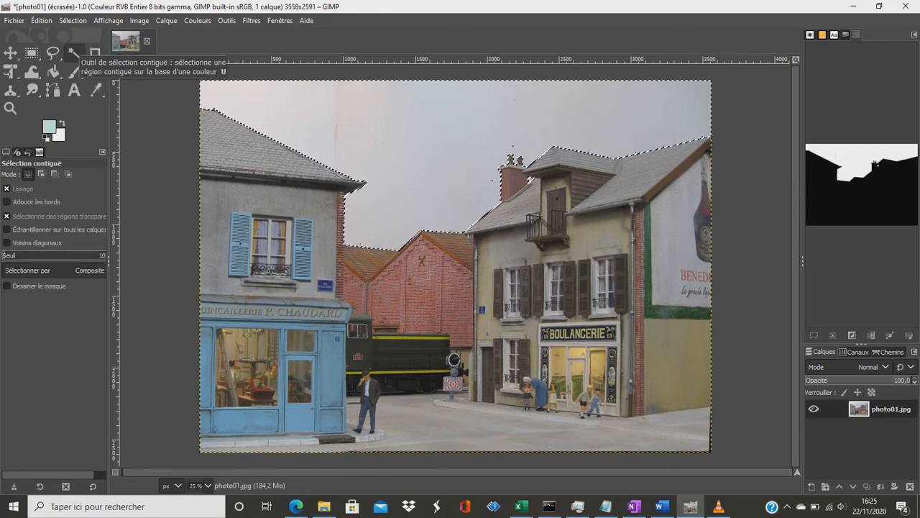
pyautogui.press('Delete')
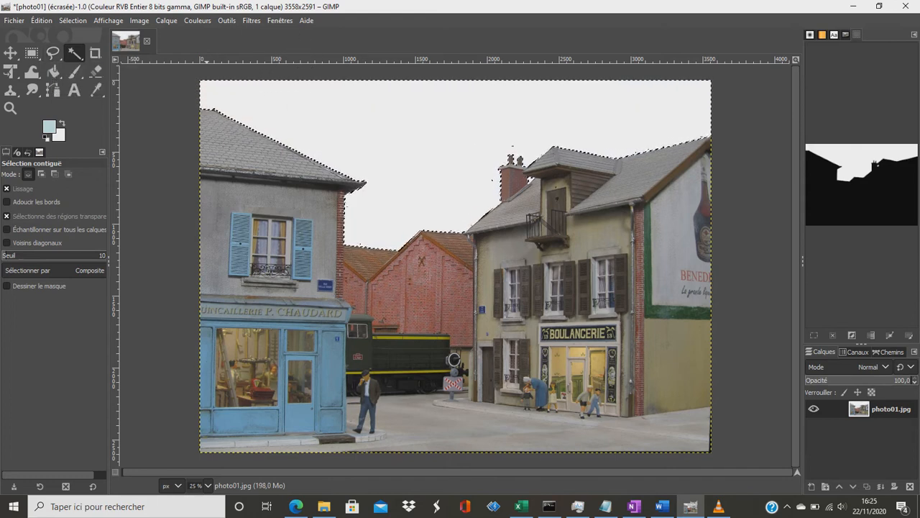
pyautogui.click(251, 20)
pyautogui.moveTo(288, 151)
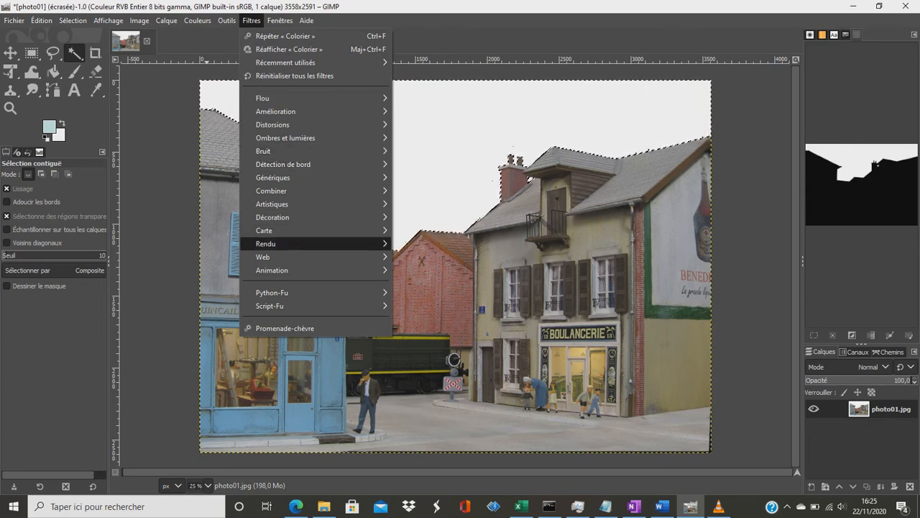
pyautogui.moveTo(287, 244)
pyautogui.moveTo(439, 257)
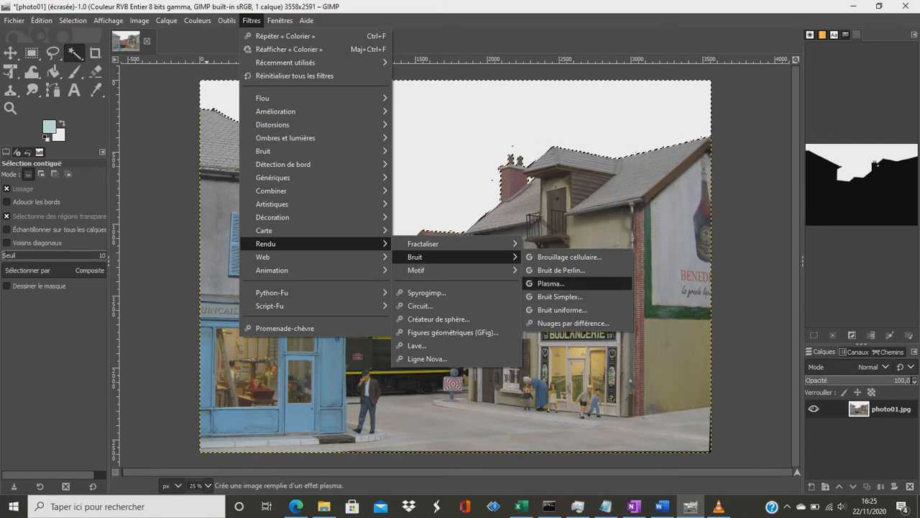
pyautogui.click(552, 283)
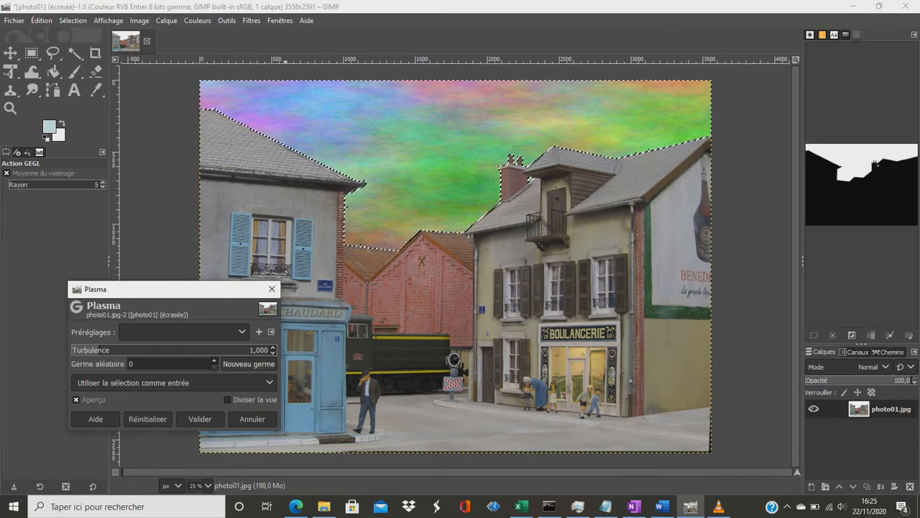
pyautogui.click(249, 363)
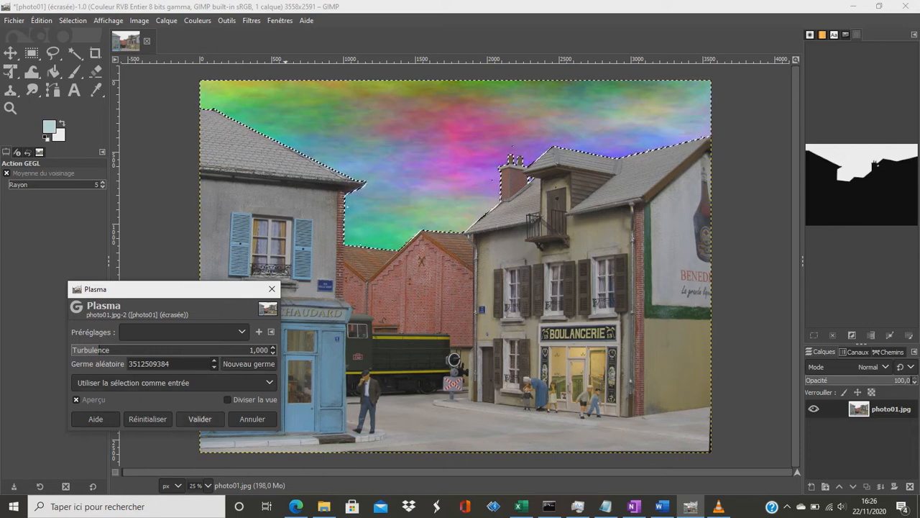
pyautogui.click(200, 418)
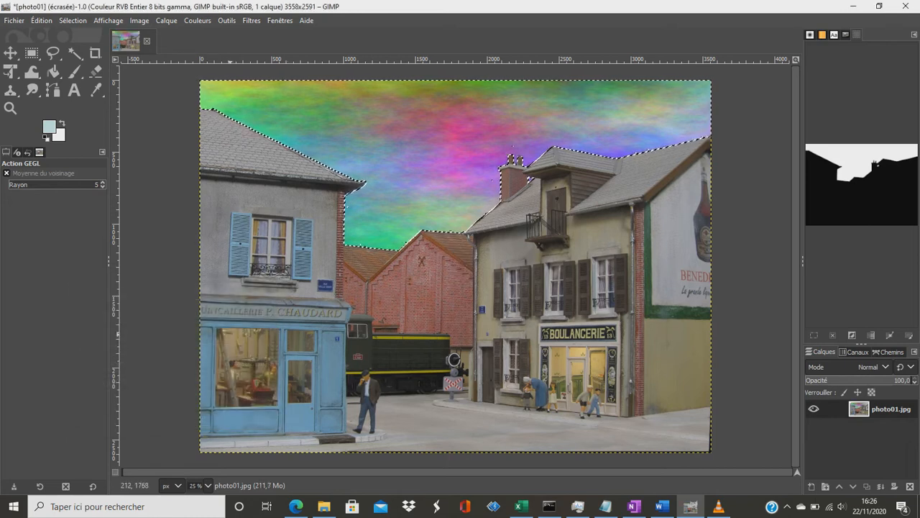
# Step: Start colorizing the plasma sky blue with the hue set to 0.6
pyautogui.click(197, 21)
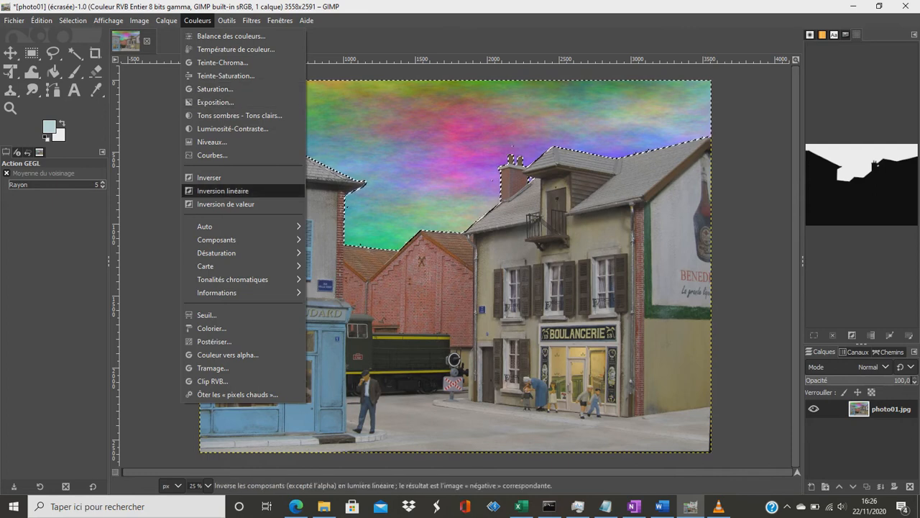
pyautogui.click(211, 328)
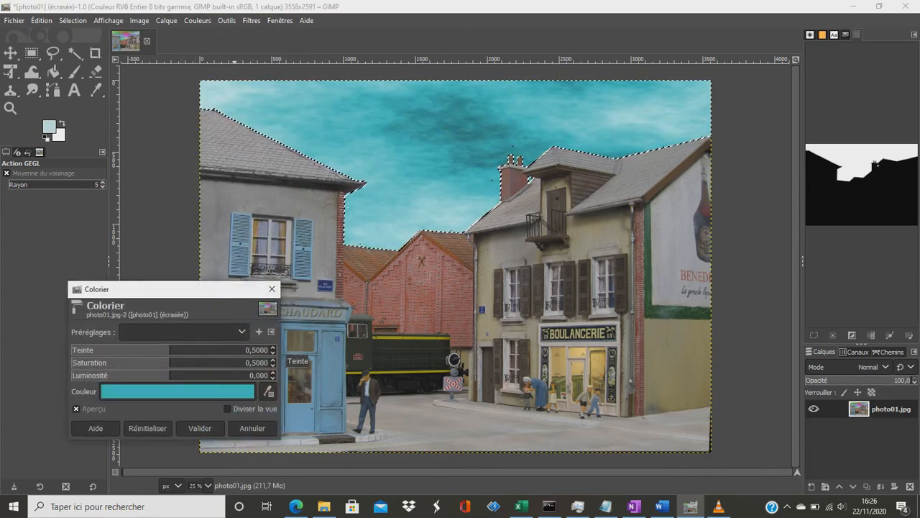
pyautogui.click(273, 347)
pyautogui.press('Up')
pyautogui.press('Up')
pyautogui.press('Up')
pyautogui.press('Up')
pyautogui.press('Up')
pyautogui.press('Up')
pyautogui.press('Up')
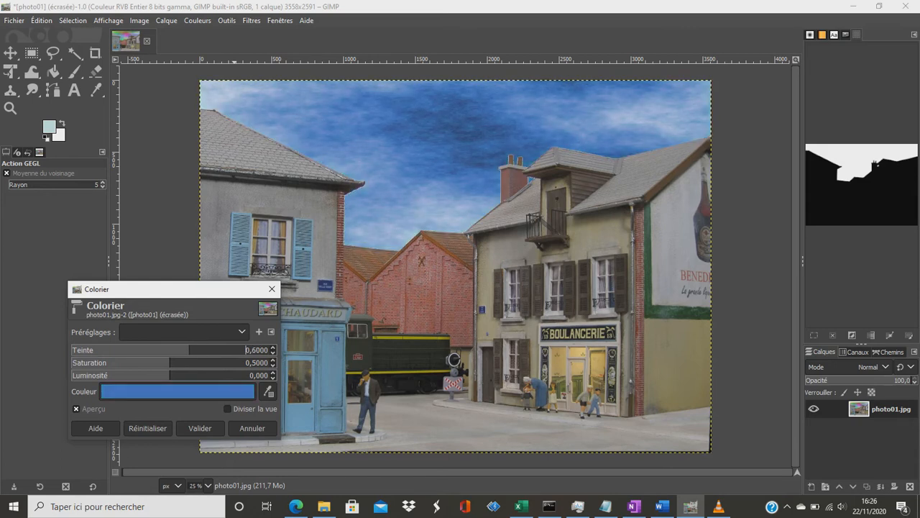
# Step: Set the sky colorization's lightness to 0.6 and saturation to 0.47, and apply it
pyautogui.moveTo(171, 375); pyautogui.dragTo(229, 375)
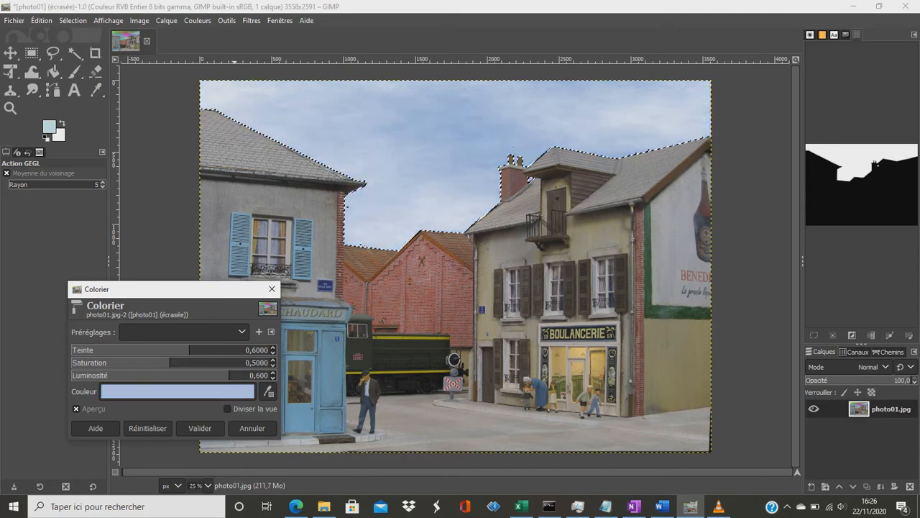
pyautogui.click(273, 365)
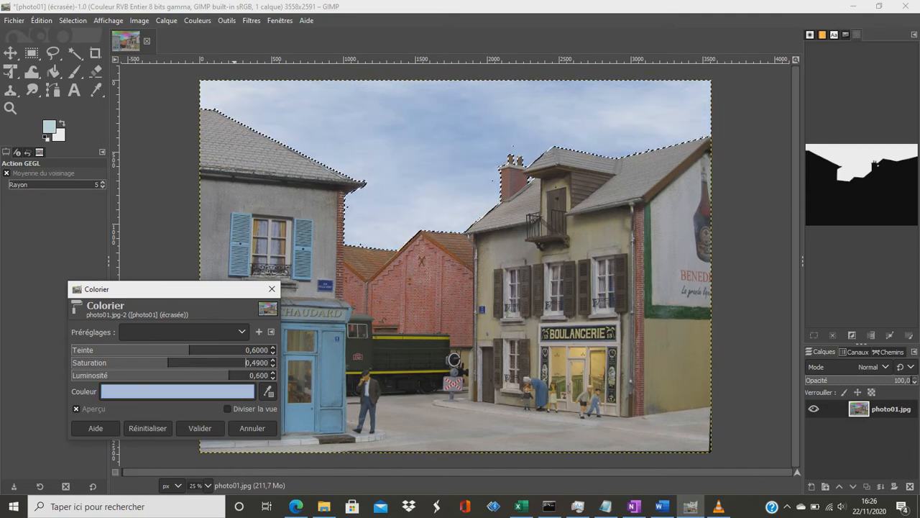
pyautogui.click(272, 366)
pyautogui.click(273, 366)
pyautogui.press('Down')
pyautogui.press('Down')
pyautogui.press('Down')
pyautogui.press('Down')
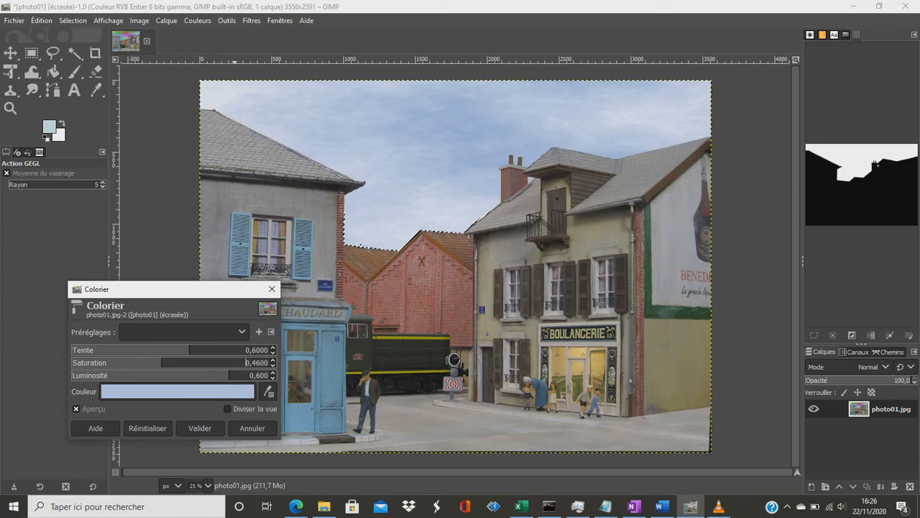
pyautogui.press('Up')
pyautogui.press('Up')
pyautogui.press('Up')
pyautogui.press('Up')
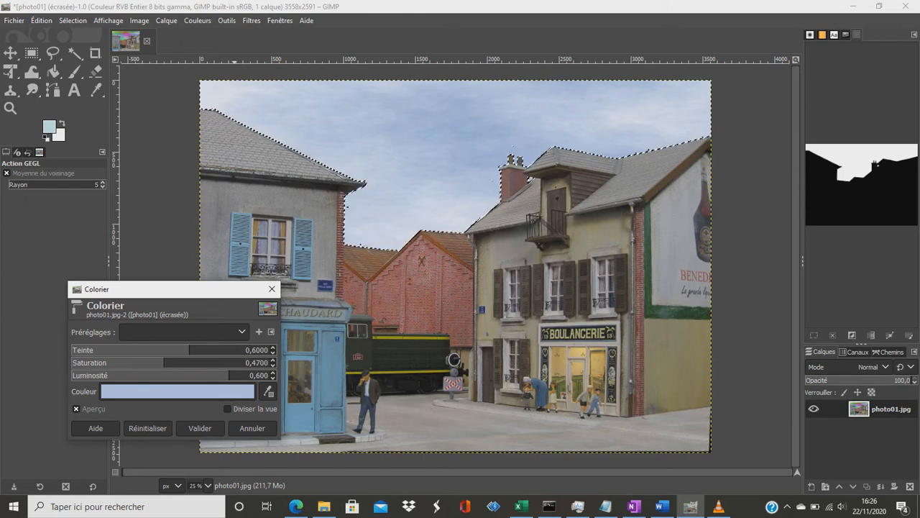
pyautogui.click(200, 428)
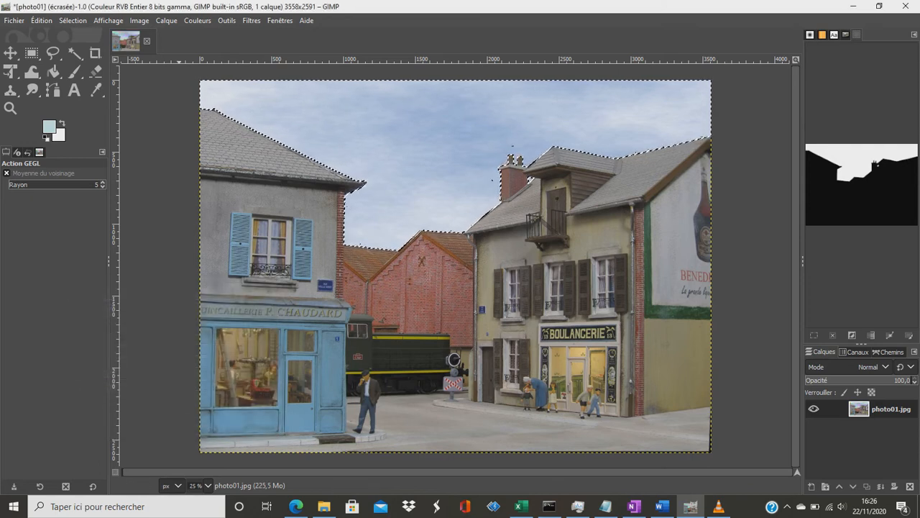
# Step: Clear the selection, and undo both the deselection and the sky colorization
pyautogui.click(73, 20)
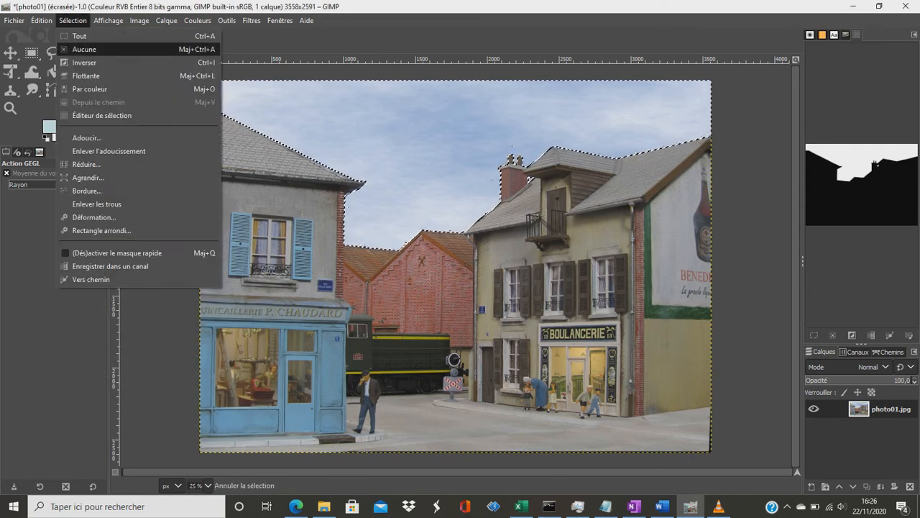
pyautogui.click(84, 49)
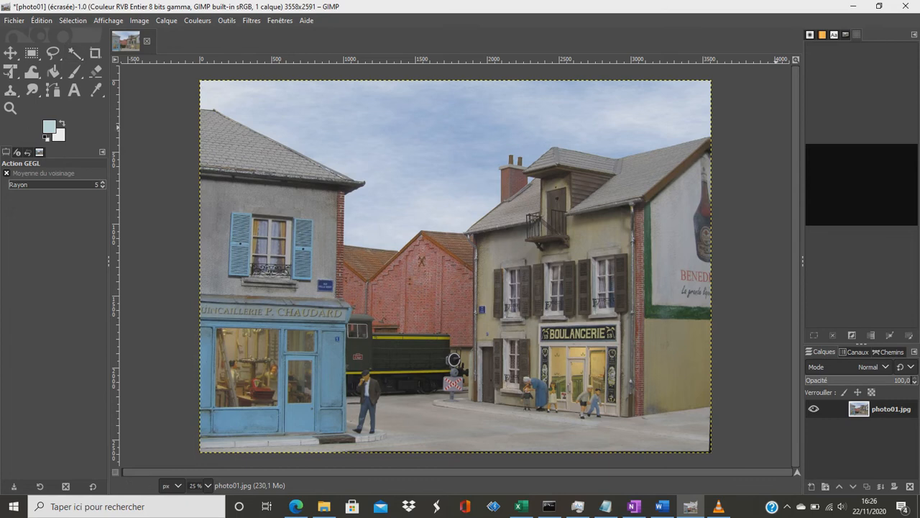
pyautogui.hotkey('ctrl', 'z')
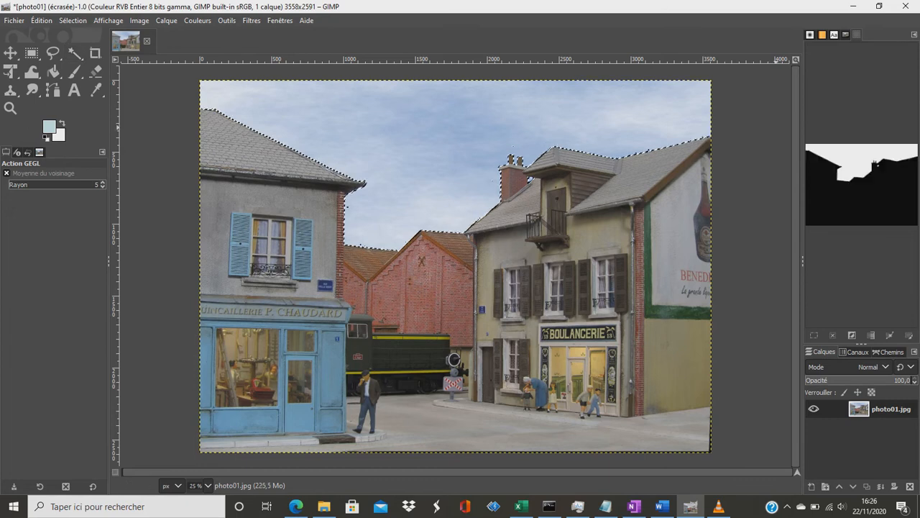
pyautogui.hotkey('ctrl', 'z')
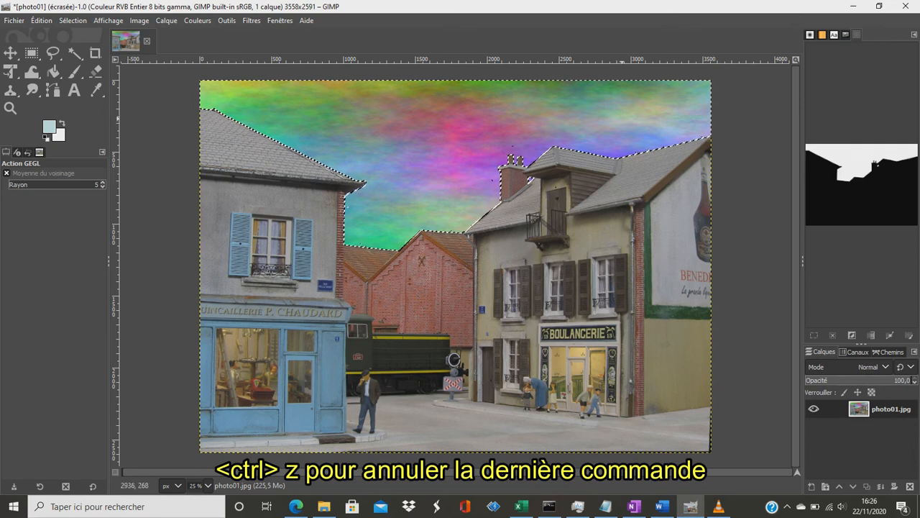
# Step: Colorize the plasma sky with hue 0.6, saturation 0.5 and lightness 0.6, and clear the selection
pyautogui.click(197, 20)
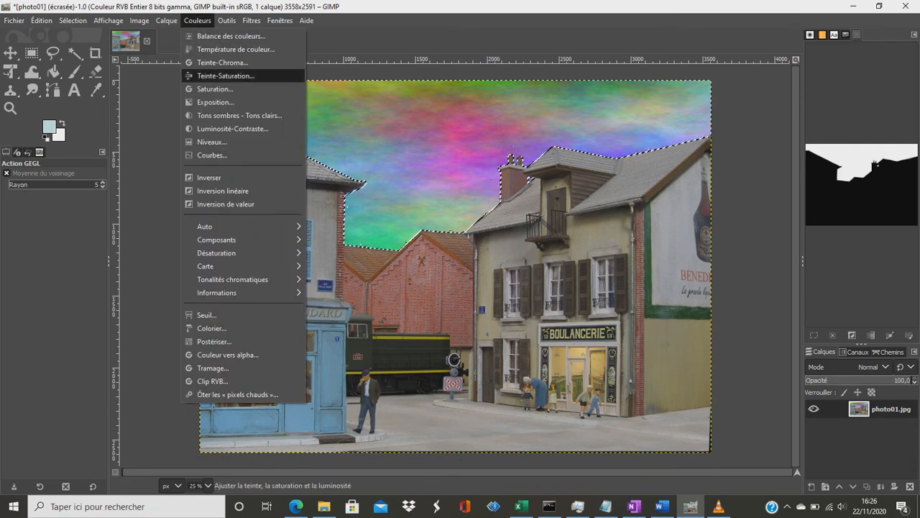
pyautogui.click(212, 328)
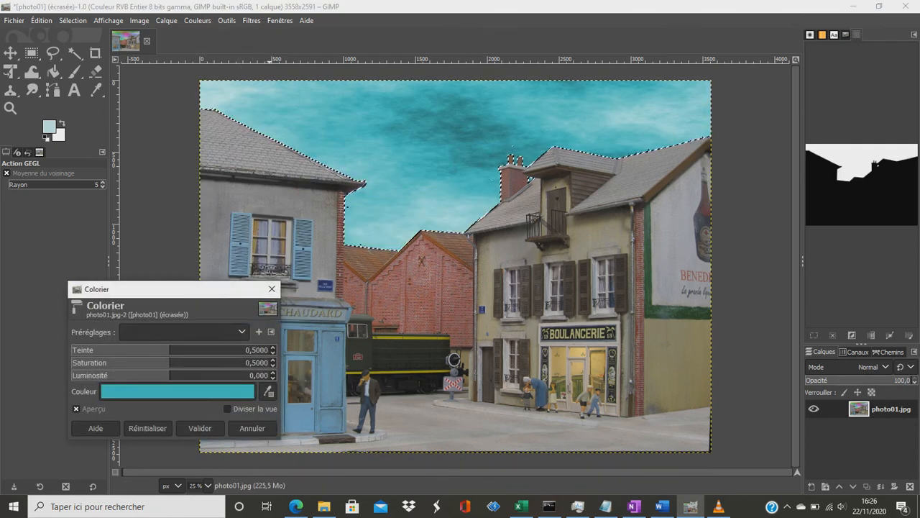
pyautogui.scroll(6, 246, 351)
pyautogui.scroll(2, 246, 350)
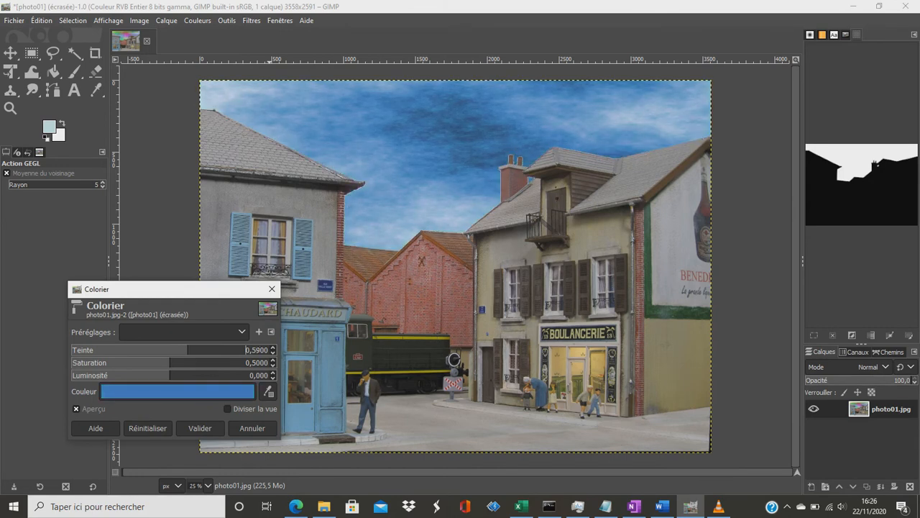
pyautogui.scroll(20, 250, 375)
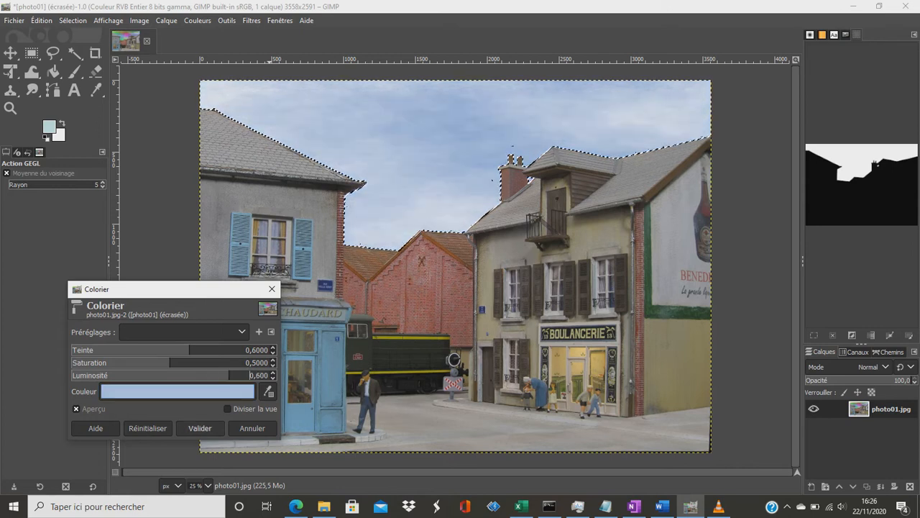
pyautogui.click(200, 428)
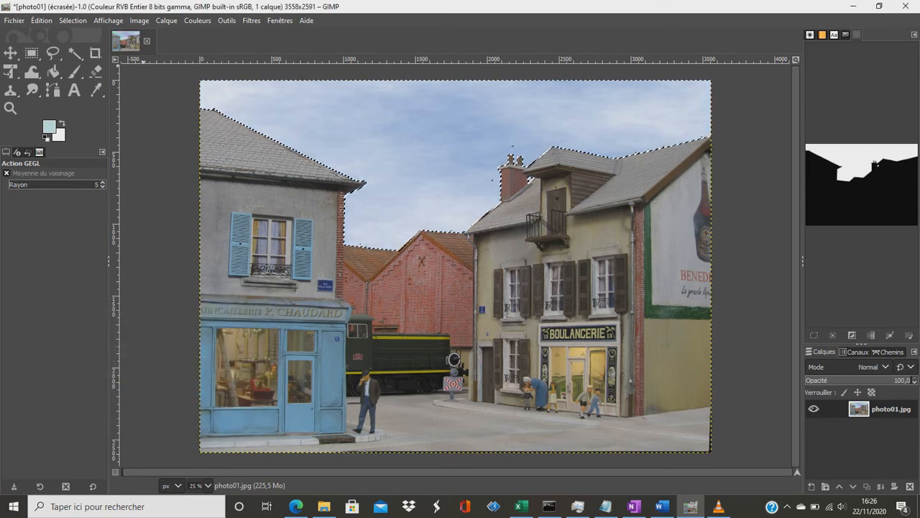
pyautogui.click(73, 20)
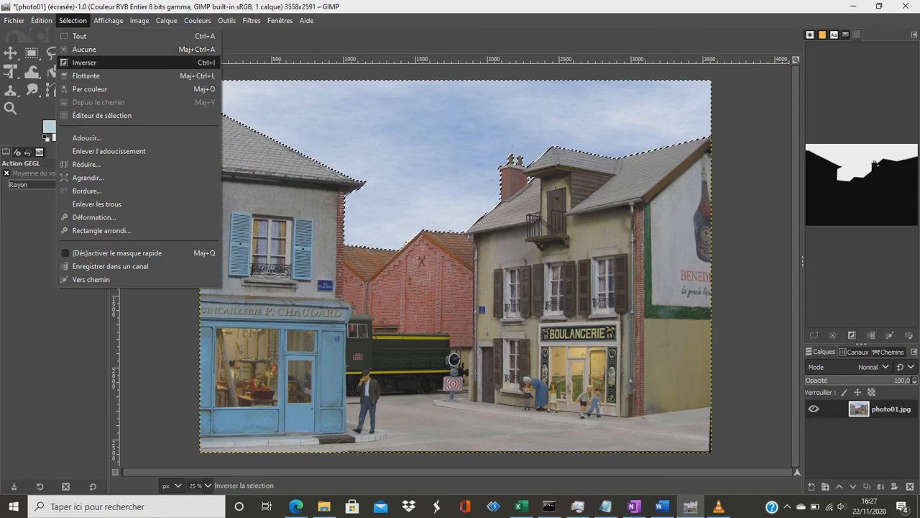
pyautogui.click(87, 50)
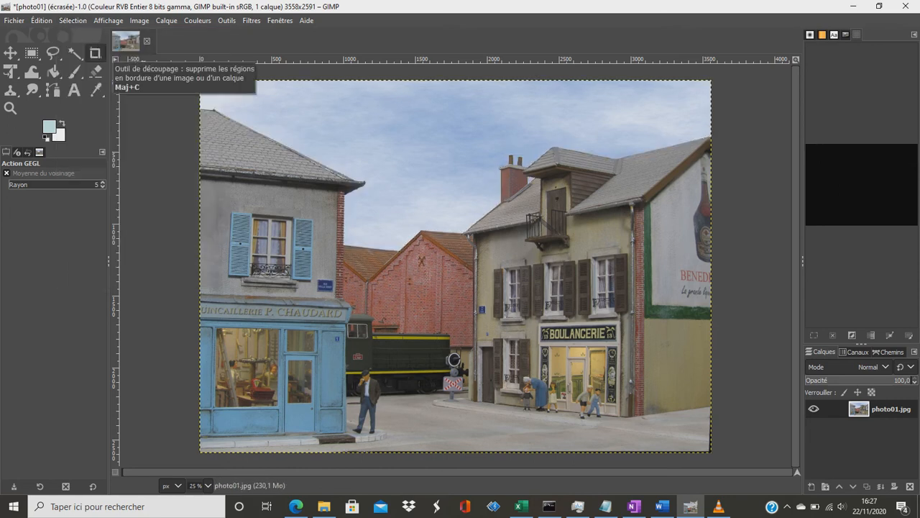
# Step: Overwrite the original photo01.jpg with the retouched image
pyautogui.click(14, 20)
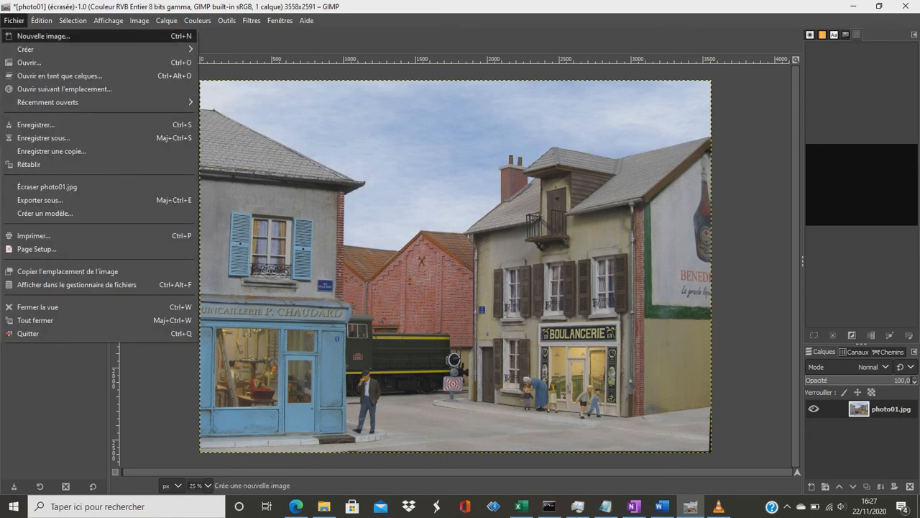
pyautogui.click(47, 186)
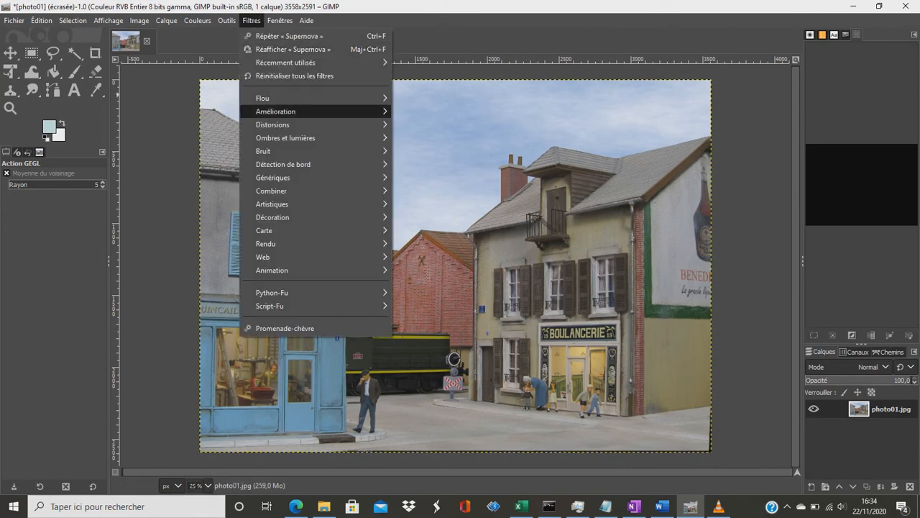
# Step: Start a Supernova light effect on the photo with its colour set to red (ff0000)
pyautogui.moveTo(316, 138)
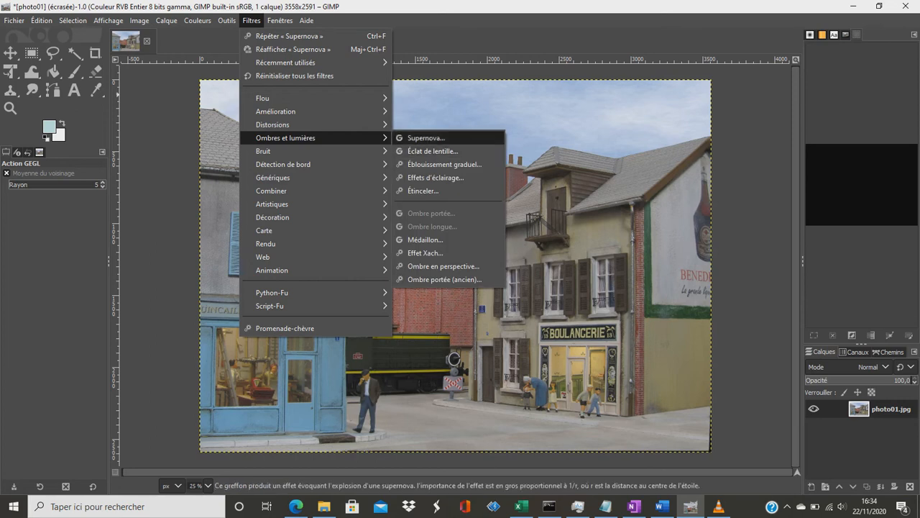
pyautogui.click(425, 137)
pyautogui.click(191, 416)
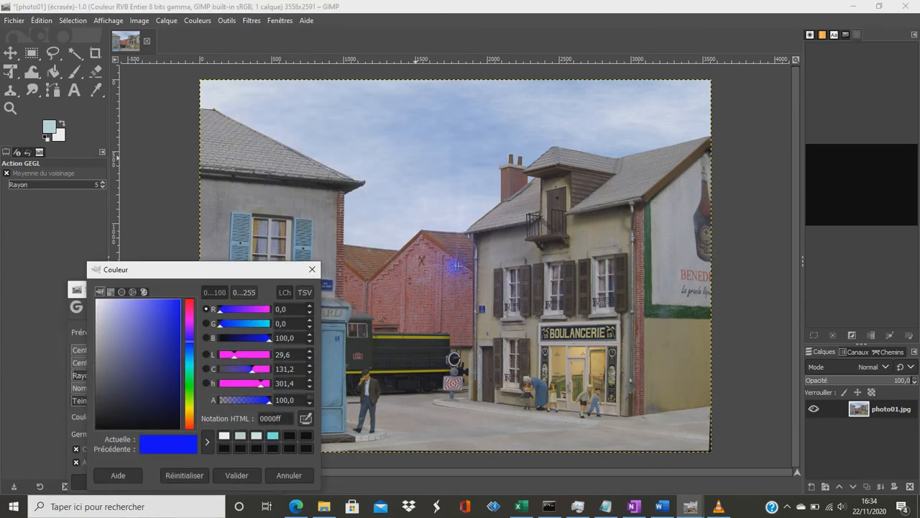
pyautogui.moveTo(189, 341); pyautogui.dragTo(189, 299)
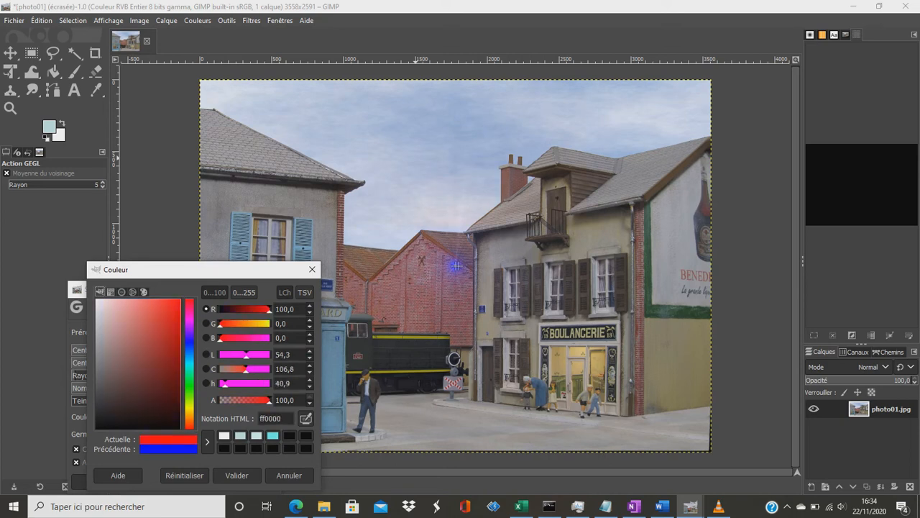
pyautogui.click(236, 475)
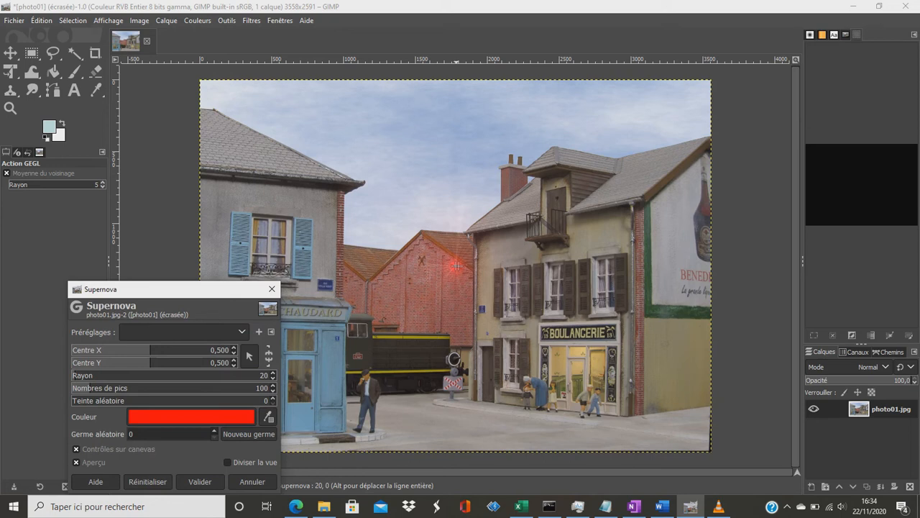
# Step: Move the supernova's centre onto the railway signal's lamp beside the locomotive and try a radius of 1006
pyautogui.click(457, 266)
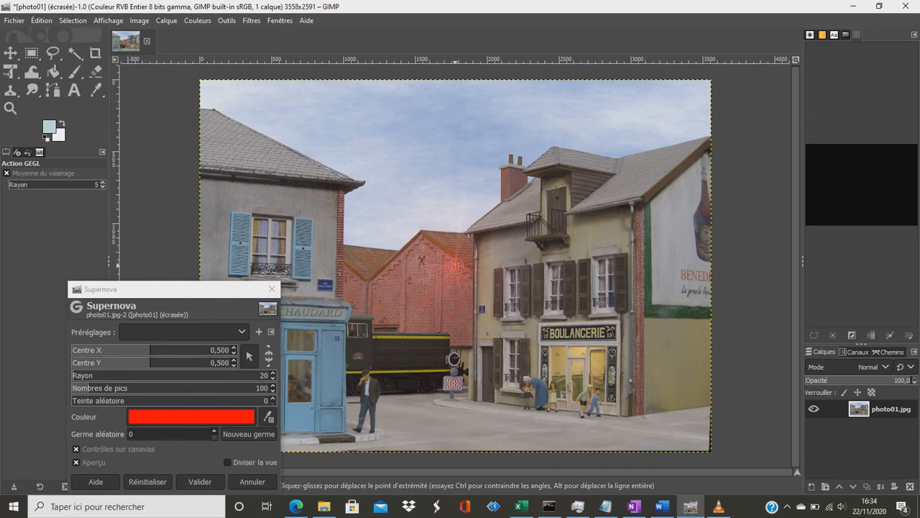
pyautogui.moveTo(456, 266); pyautogui.dragTo(456, 358)
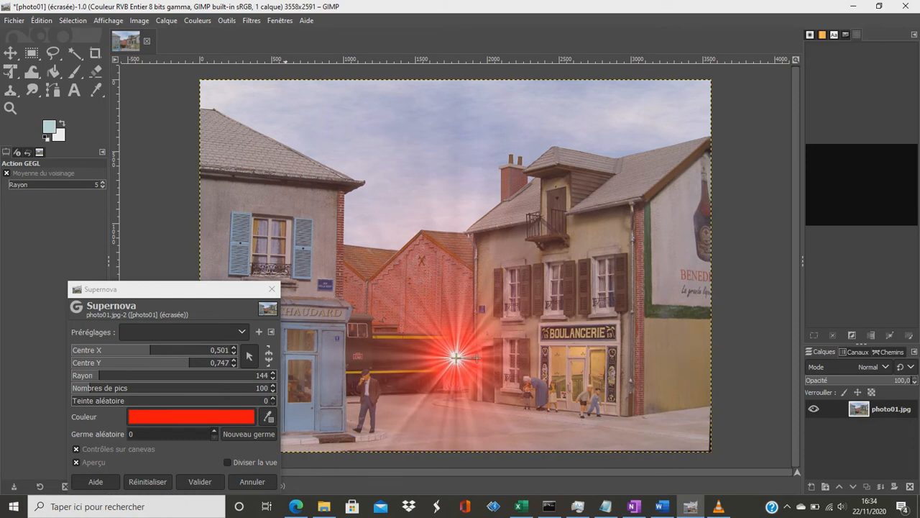
pyautogui.moveTo(256, 373); pyautogui.dragTo(271, 373)
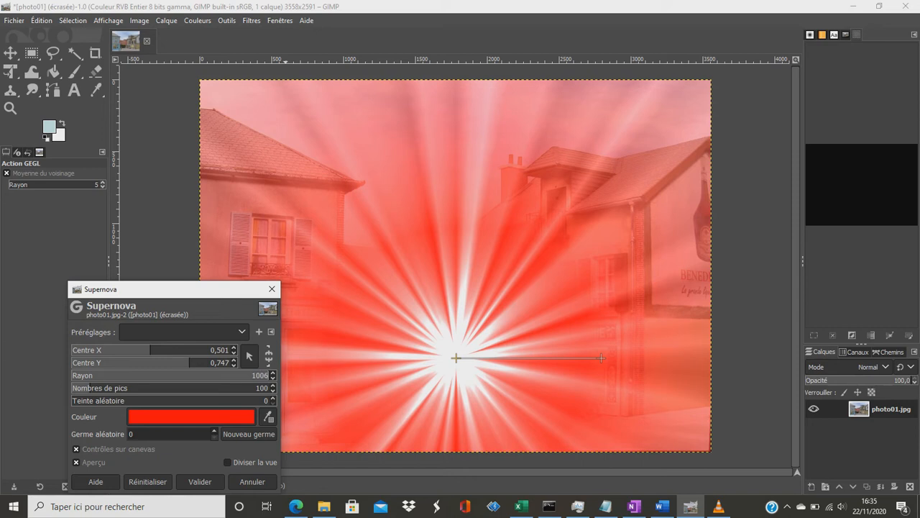
# Step: Set the supernova's radius to 10 and its number of spikes to 99, and apply the filter
pyautogui.press('BackSpace')
pyautogui.press('BackSpace')
pyautogui.press('BackSpace')
pyautogui.write('0')
pyautogui.click(255, 387)
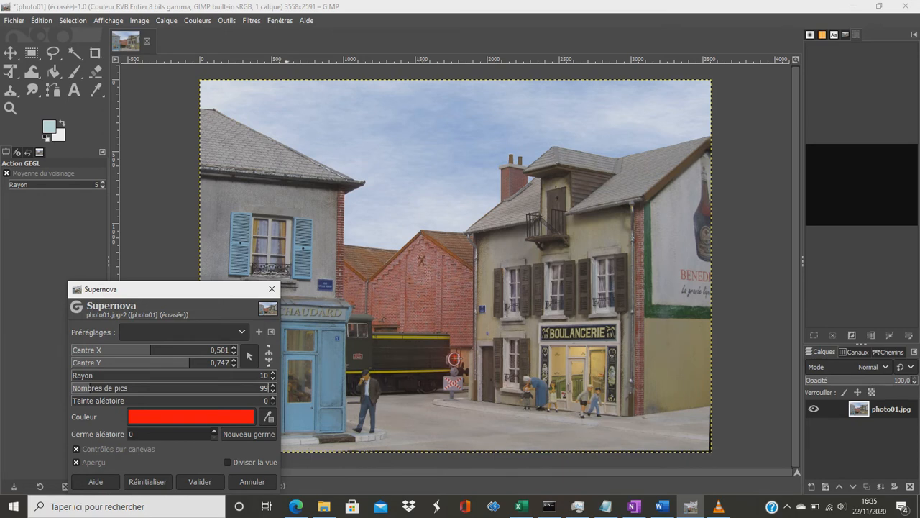
pyautogui.click(200, 481)
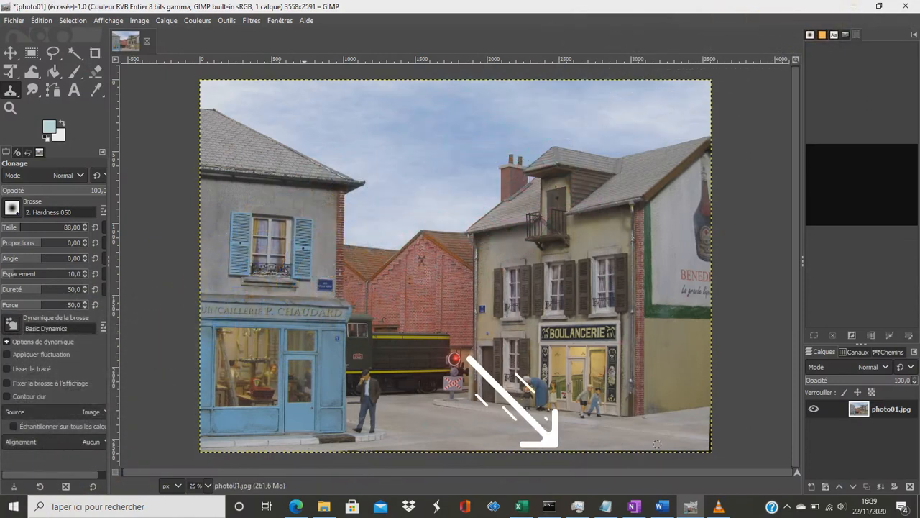
# Step: Switch to the Clone tool and set its source on the road in the foreground, below the railway signal
pyautogui.click(251, 20)
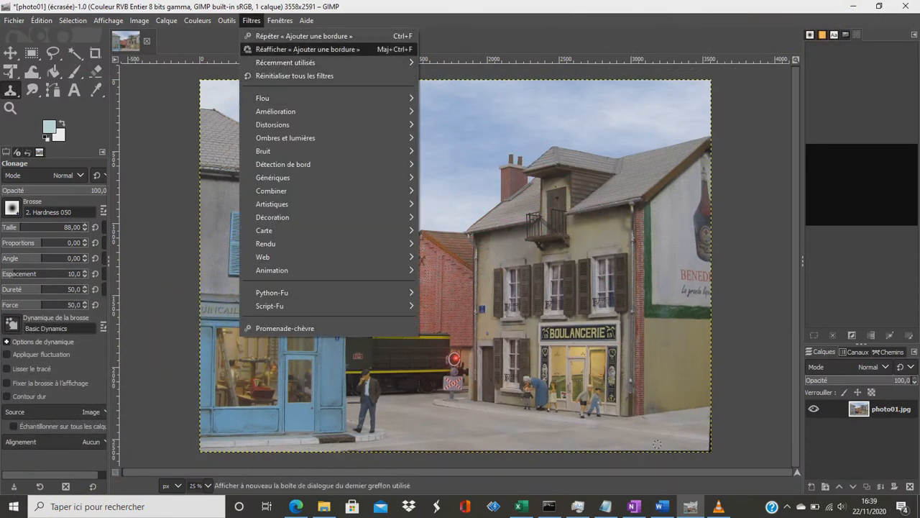
pyautogui.moveTo(280, 20)
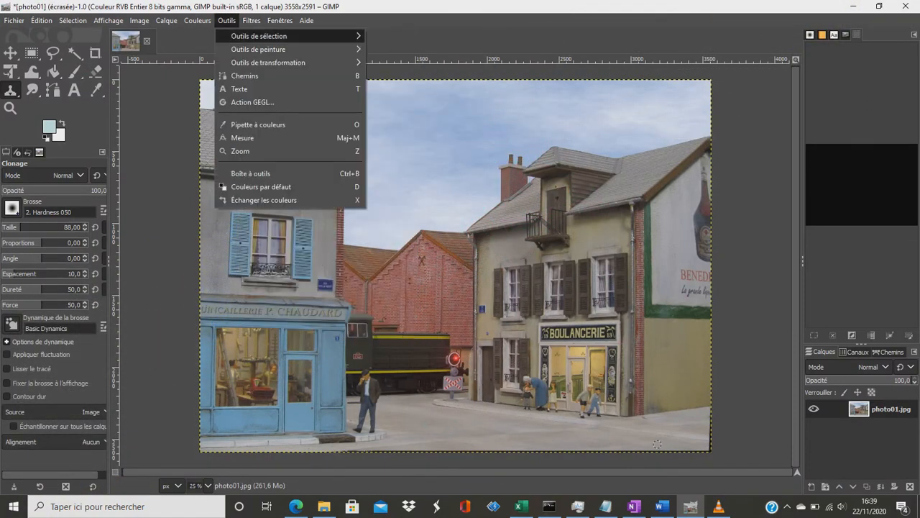
pyautogui.moveTo(288, 49)
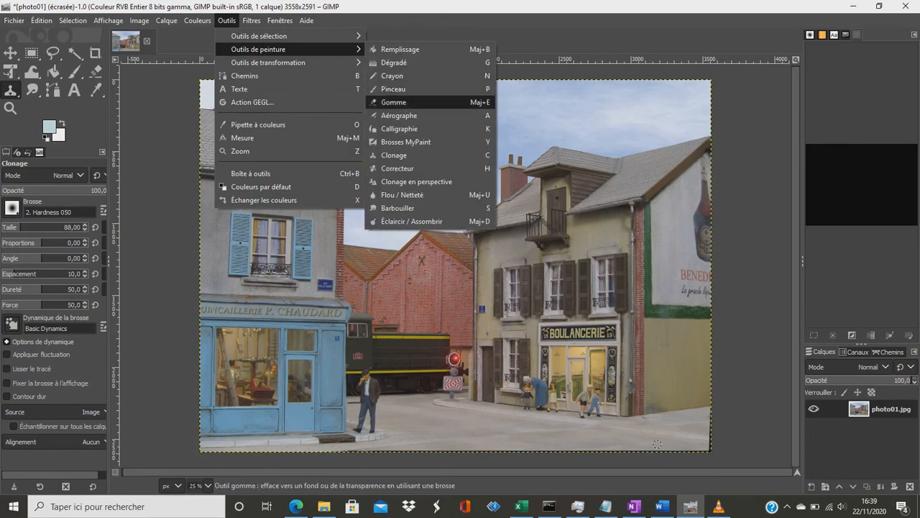
pyautogui.click(393, 155)
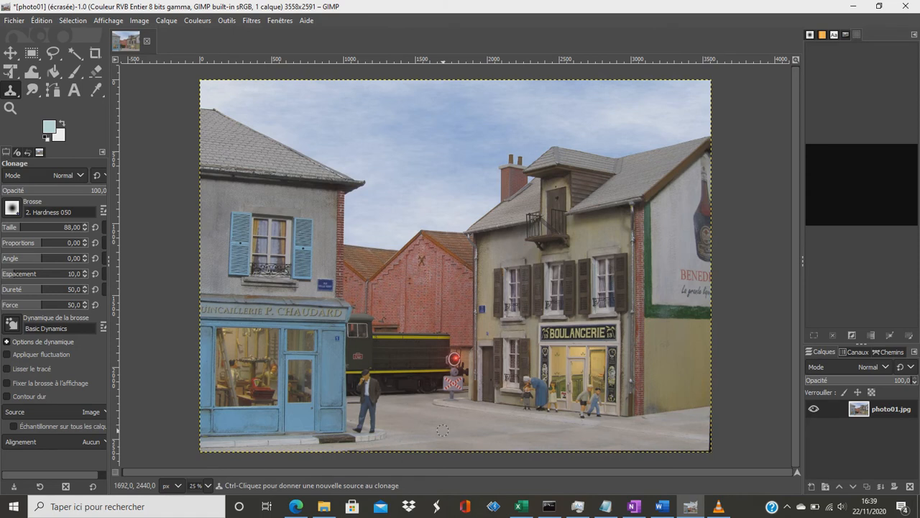
pyautogui.press('ctrl')
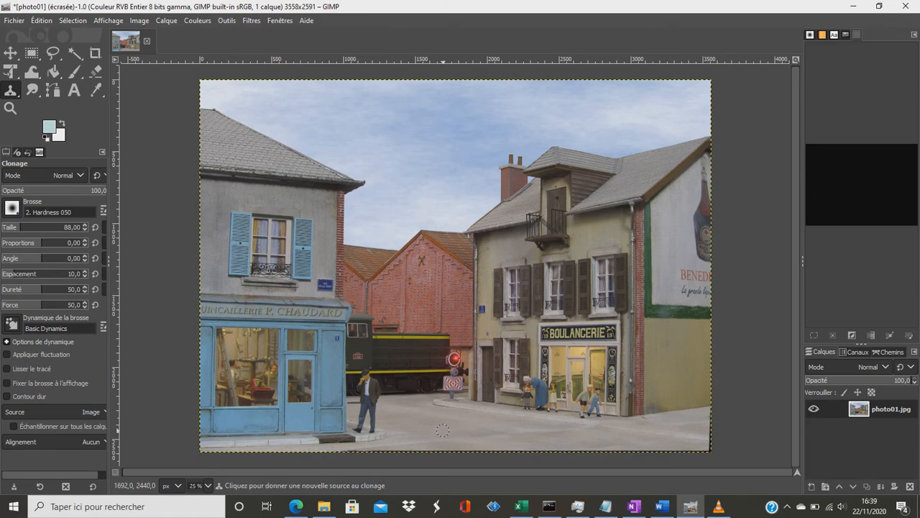
pyautogui.keyDown('ctrl'); pyautogui.click(442, 430); pyautogui.keyUp('ctrl')
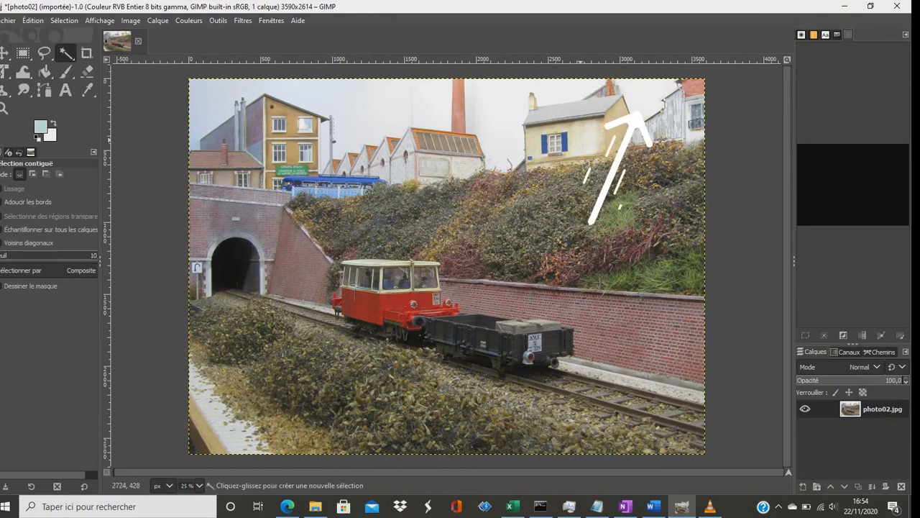
# Step: Try a contiguous colour selection, threshold 10, of the sky between the yellow house and the grey wooden building
pyautogui.click(650, 94)
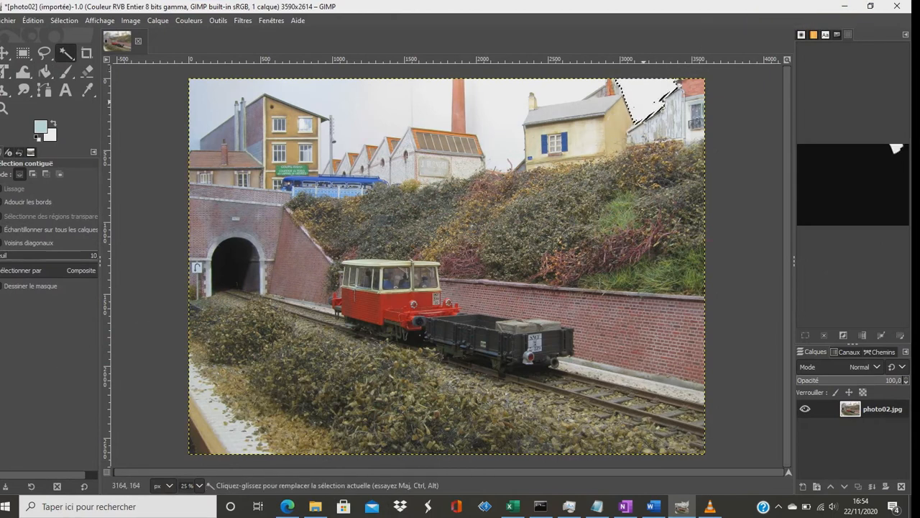
pyautogui.scroll(2, 643, 101)
pyautogui.scroll(1, 648, 102)
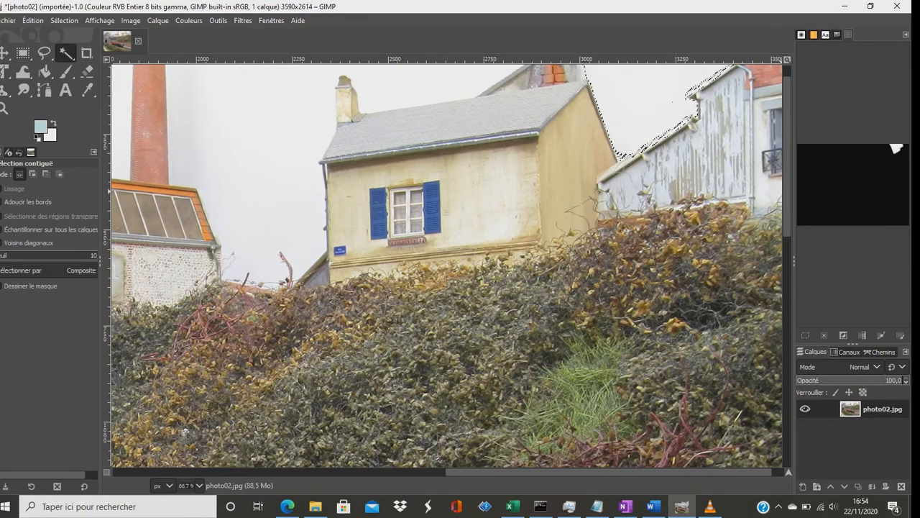
pyautogui.scroll(1, 787, 205)
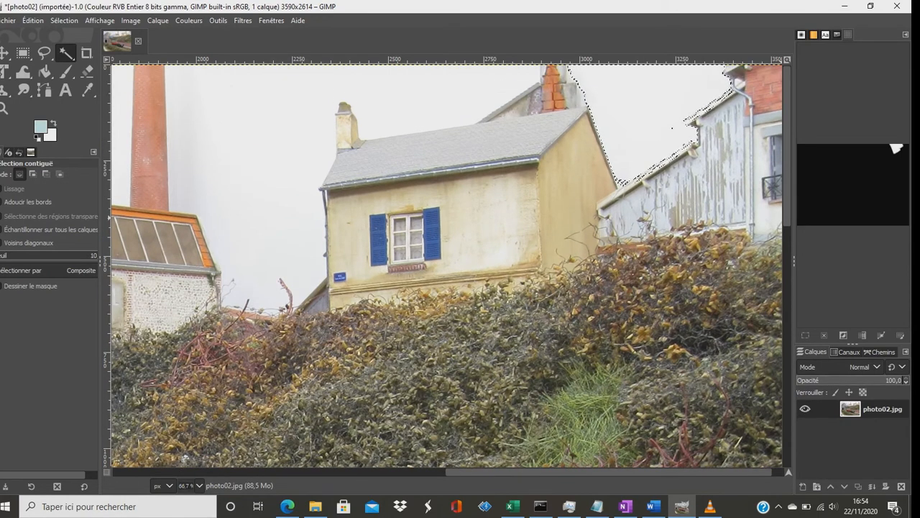
pyautogui.press('ctrl')
pyautogui.keyDown('ctrl'); pyautogui.click(672, 128); pyautogui.keyUp('ctrl')
# Step: Outline the sky between the yellow house and the grey wooden building with a freehand selection along the roof edges and image border
pyautogui.click(44, 52)
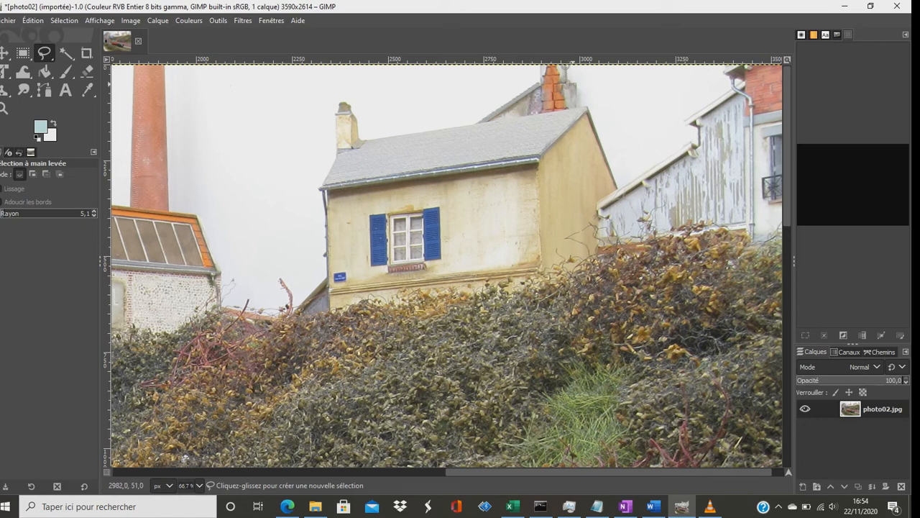
pyautogui.click(577, 84)
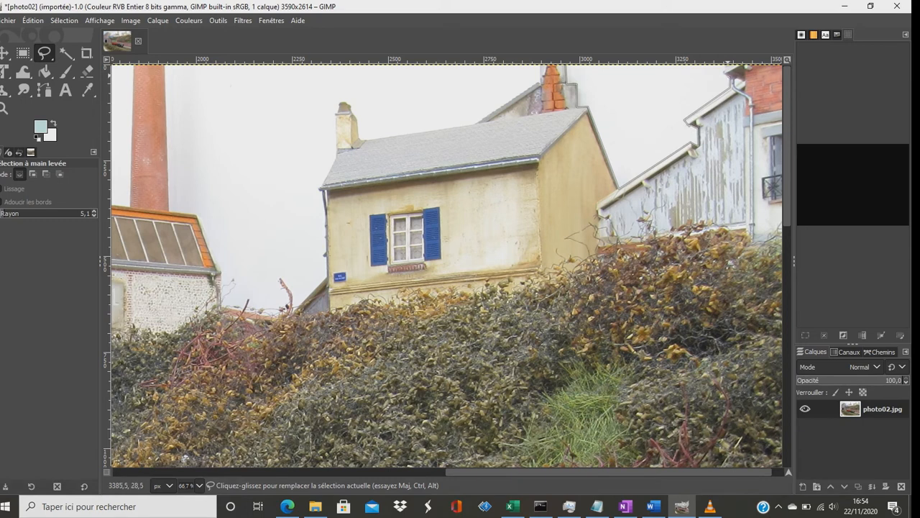
pyautogui.click(725, 65)
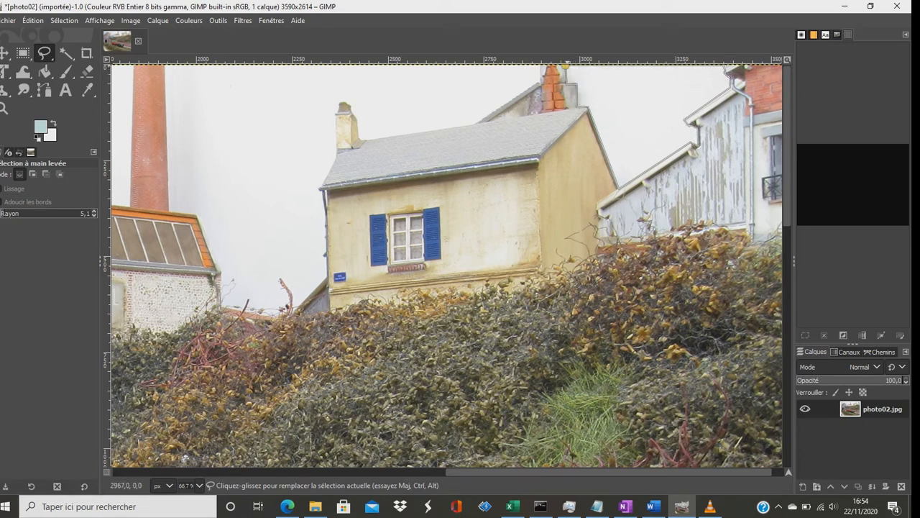
pyautogui.click(565, 66)
pyautogui.press('Return')
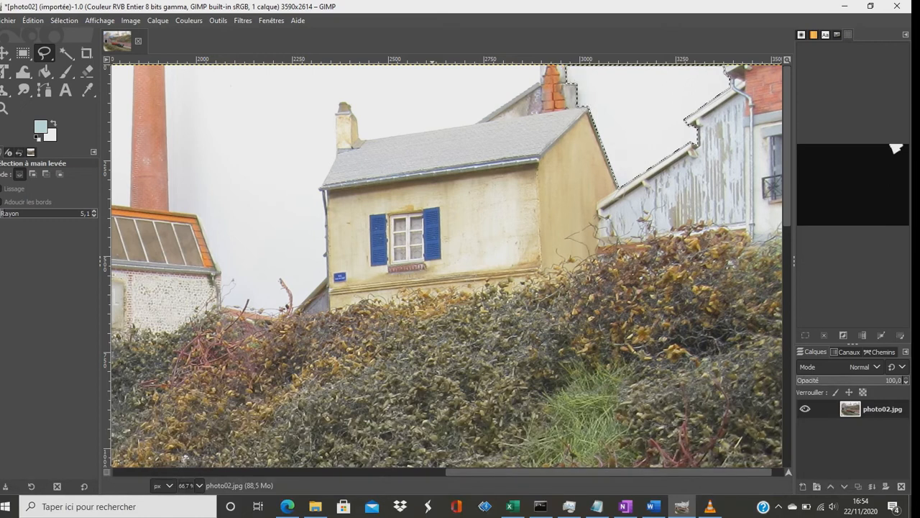
# Step: Add the sky between the tall factory chimney and the yellow house to the selection with Fuzzy Select at threshold 10
pyautogui.click(66, 52)
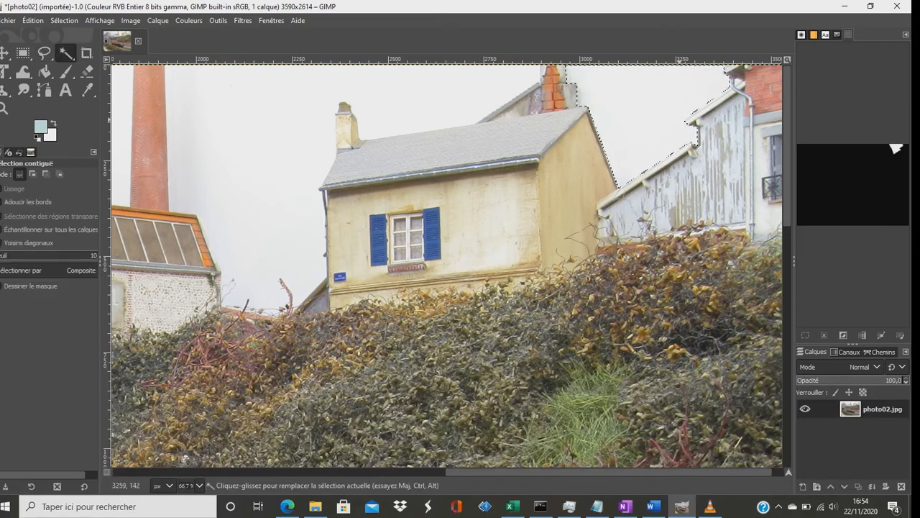
pyautogui.press('shift')
pyautogui.press('-')
pyautogui.press('-')
pyautogui.press('shift')
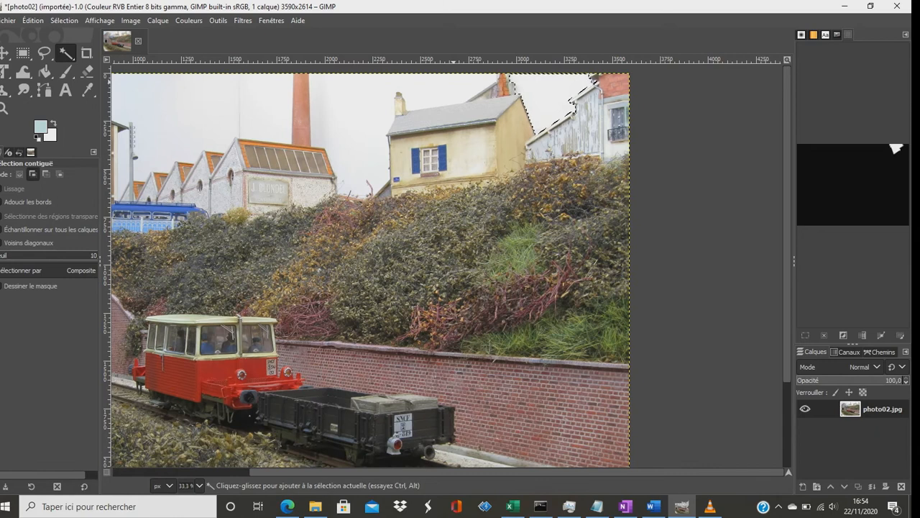
pyautogui.click(343, 84)
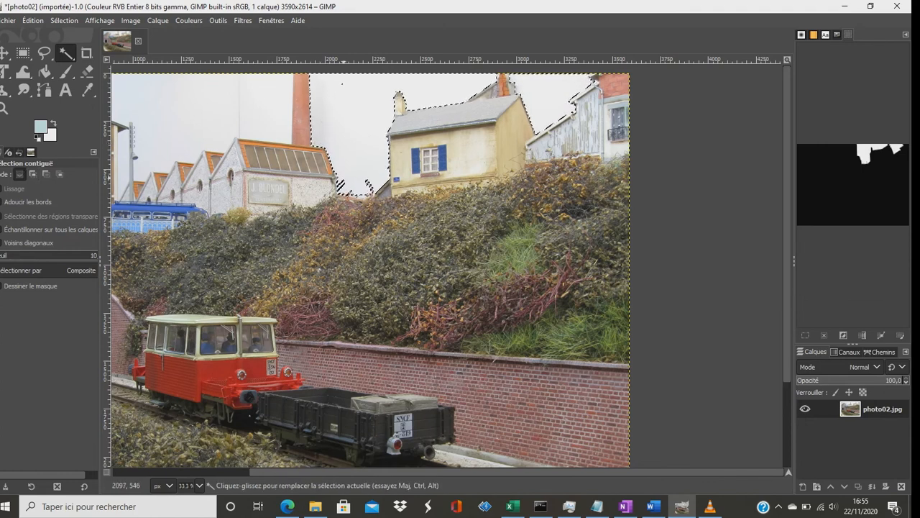
# Step: Add the leftover bits of sky around the branches above the hedge, between the factory and the yellow house, to the selection
pyautogui.keyDown('ctrl'); pyautogui.scroll(4, 352, 175); pyautogui.keyUp('ctrl')
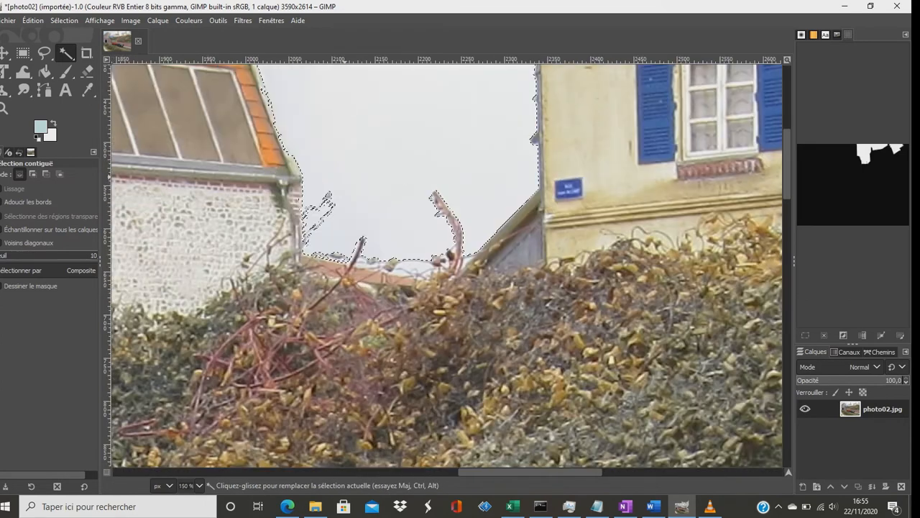
pyautogui.keyDown('shift'); pyautogui.click(310, 219); pyautogui.keyUp('shift')
pyautogui.click(407, 269)
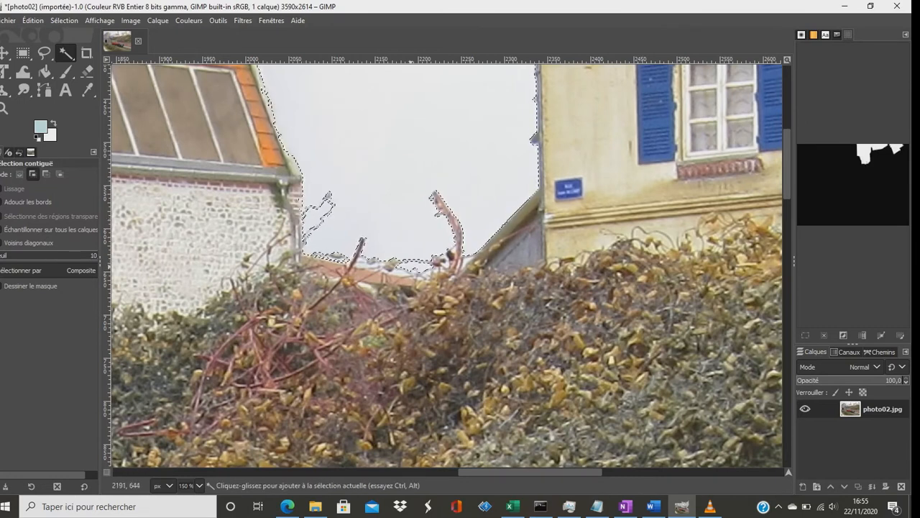
pyautogui.moveTo(412, 269); pyautogui.dragTo(434, 268)
pyautogui.click(360, 263)
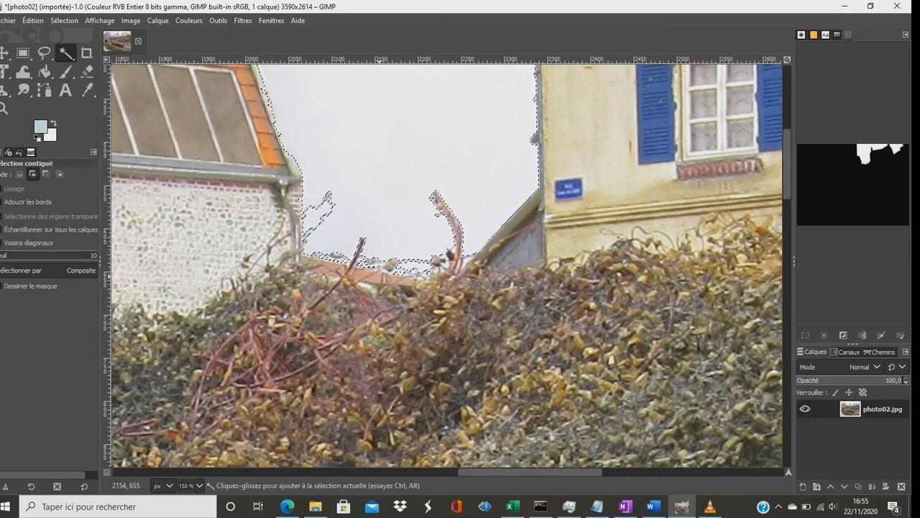
pyautogui.scroll(-4, 416, 259)
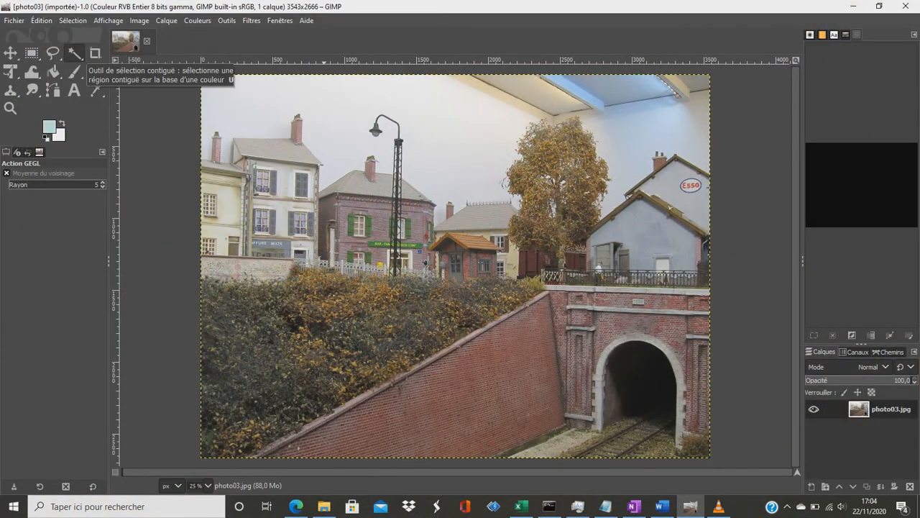
# Step: Fuzzy-select the sky in photo03 at threshold 59, and reselect it near the street lamp with the threshold set to 7
pyautogui.click(75, 54)
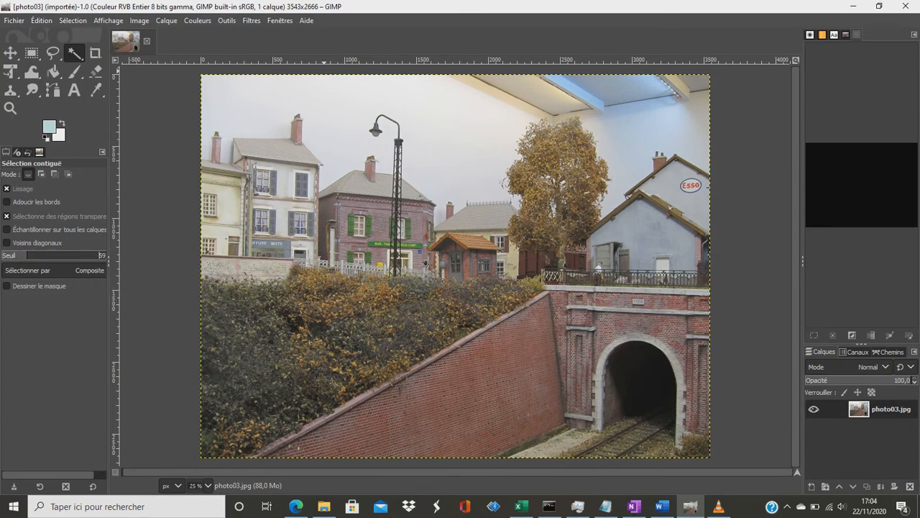
pyautogui.click(250, 109)
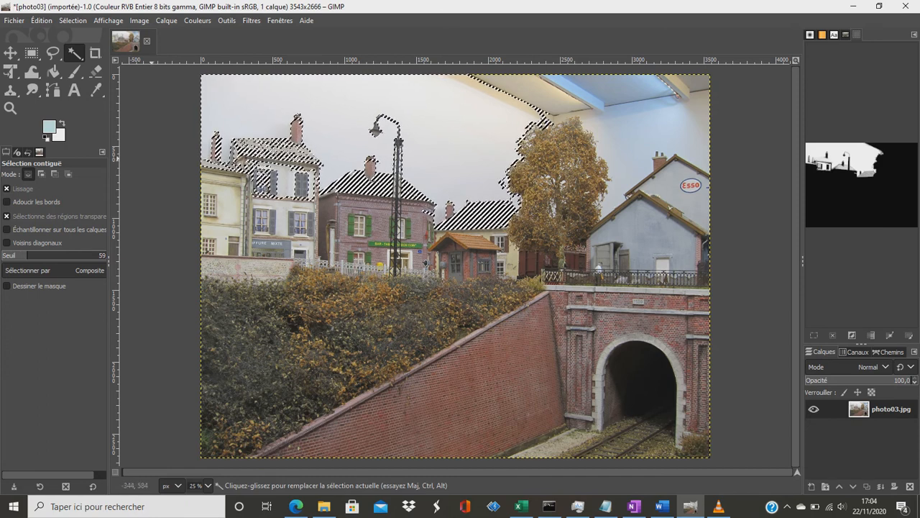
pyautogui.click(5, 253)
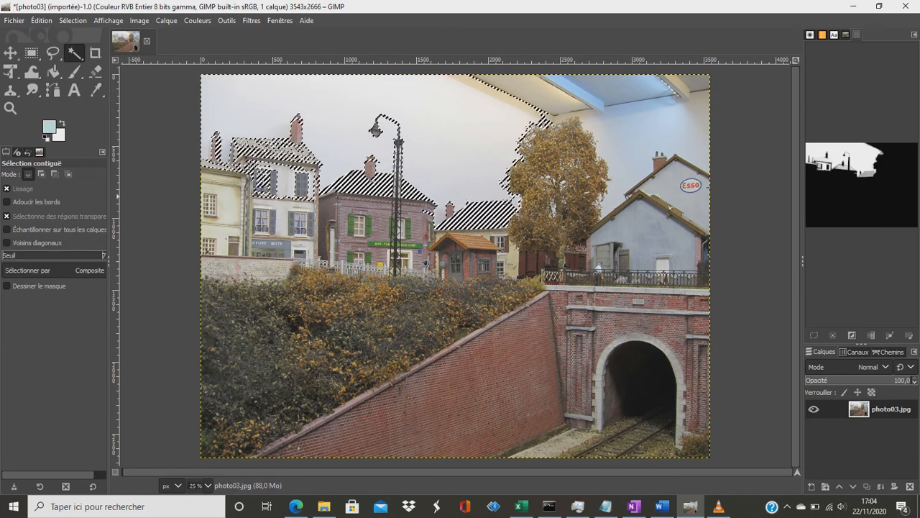
pyautogui.click(374, 129)
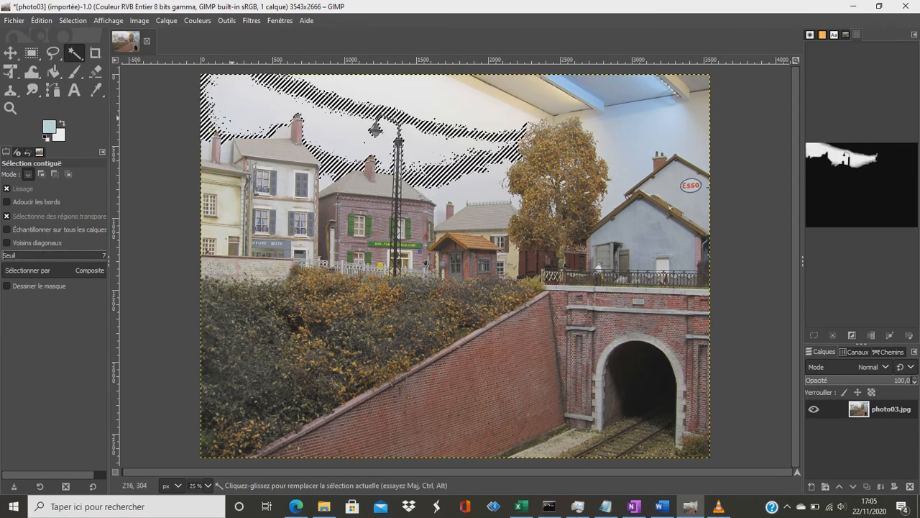
# Step: Add the remaining sky patches above the rooftops and on both sides of the autumn tree to the selection, at threshold 7
pyautogui.keyDown('shift'); pyautogui.click(208, 133); pyautogui.keyUp('shift')
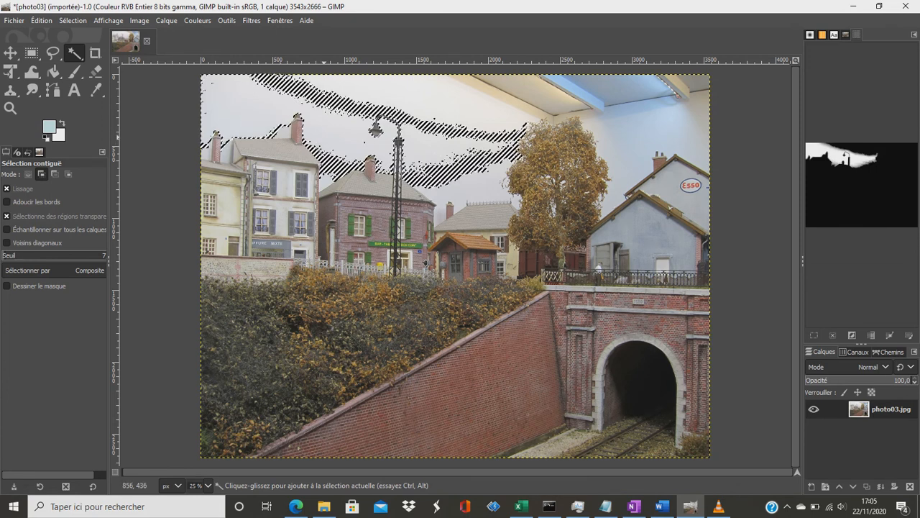
pyautogui.keyDown('shift'); pyautogui.click(333, 160); pyautogui.keyUp('shift')
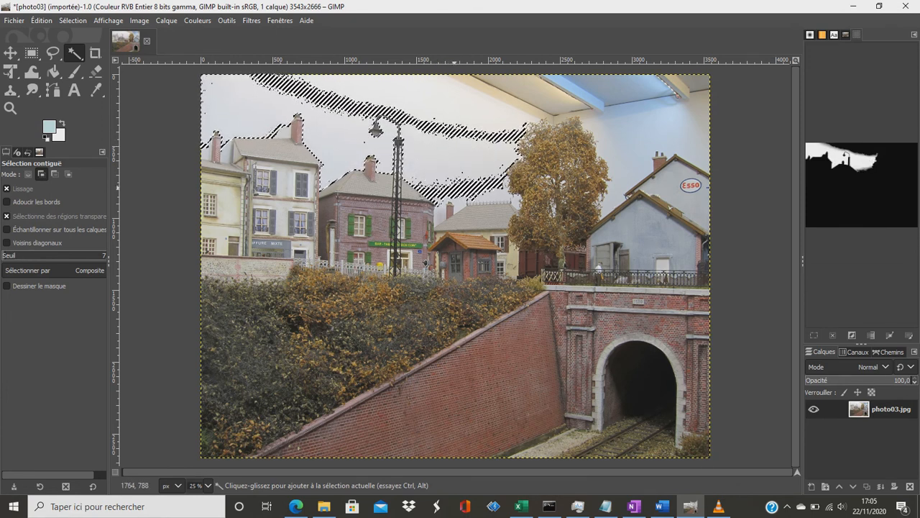
pyautogui.keyDown('shift'); pyautogui.click(225, 149); pyautogui.keyUp('shift')
pyautogui.keyDown('shift'); pyautogui.click(452, 108); pyautogui.keyUp('shift')
pyautogui.keyDown('shift'); pyautogui.click(611, 154); pyautogui.keyUp('shift')
pyautogui.keyDown('shift'); pyautogui.click(627, 144); pyautogui.keyUp('shift')
pyautogui.keyDown('shift'); pyautogui.click(568, 117); pyautogui.keyUp('shift')
# Step: Add the sky gaps in the three leftmost heart ornaments of the yellow house's roof ridge to the selection, at threshold 10
pyautogui.scroll(4, 519, 195)
pyautogui.scroll(1, 552, 260)
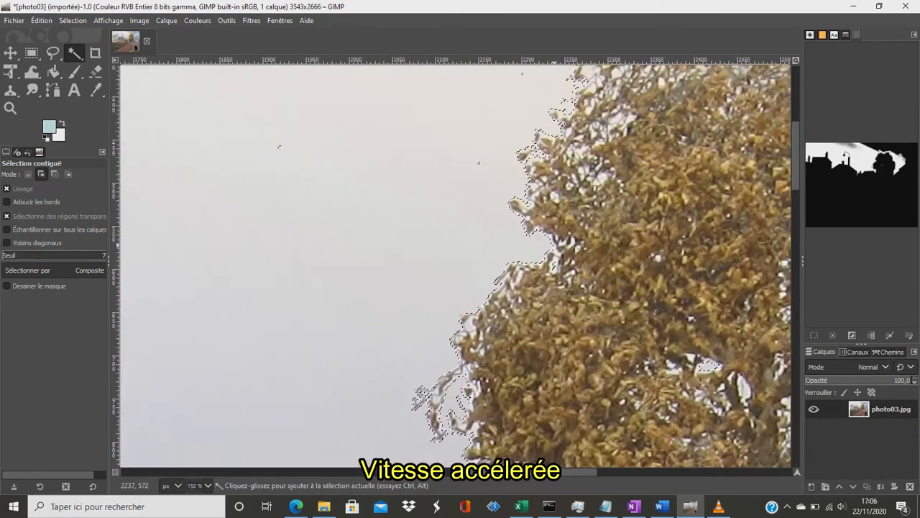
pyautogui.scroll(-1, 388, 243)
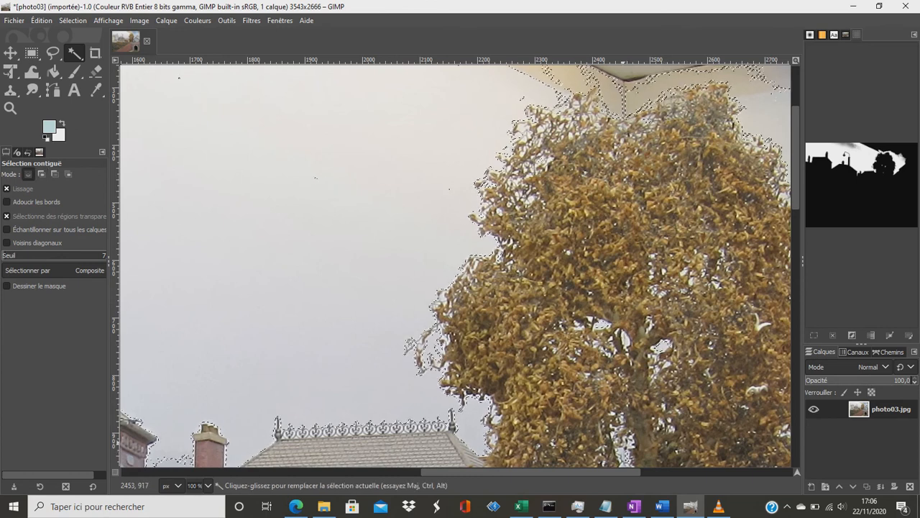
pyautogui.scroll(-5, 456, 264)
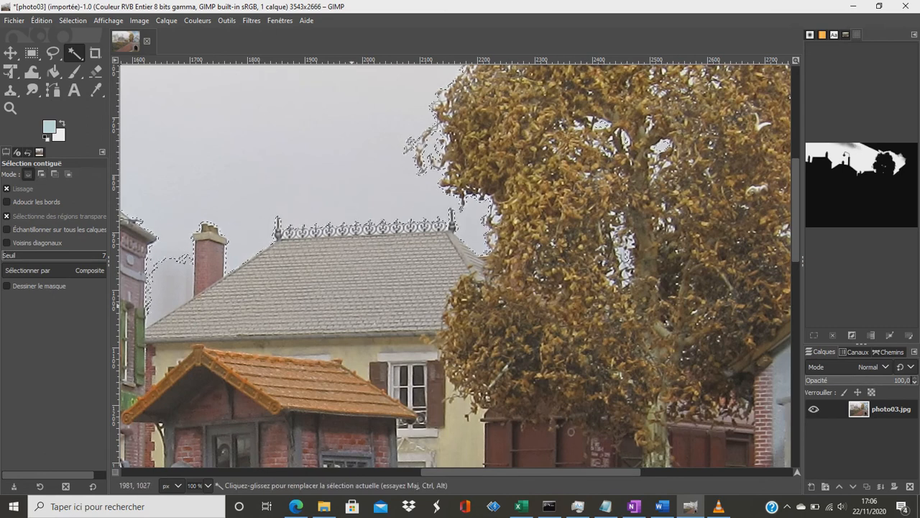
pyautogui.keyDown('ctrl'); pyautogui.scroll(2, 348, 256); pyautogui.keyUp('ctrl')
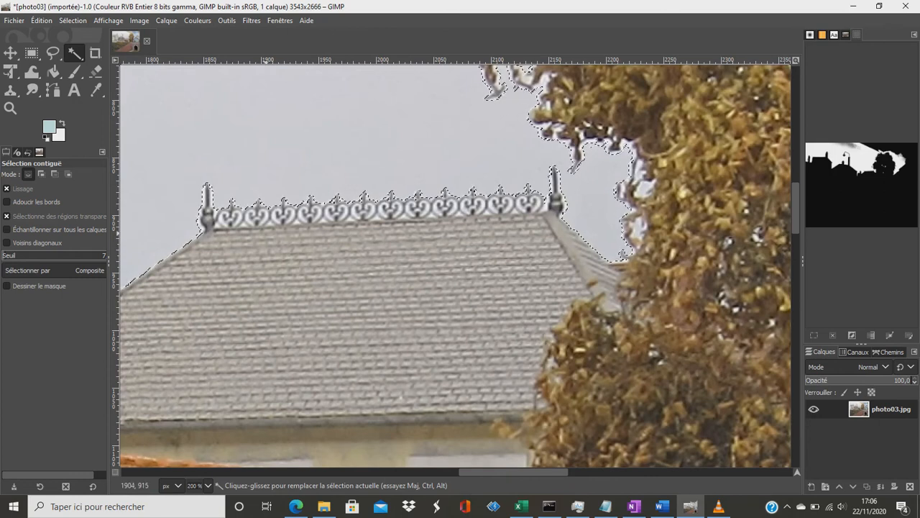
pyautogui.keyDown('ctrl'); pyautogui.scroll(1, 270, 237); pyautogui.keyUp('ctrl')
pyautogui.press('shift')
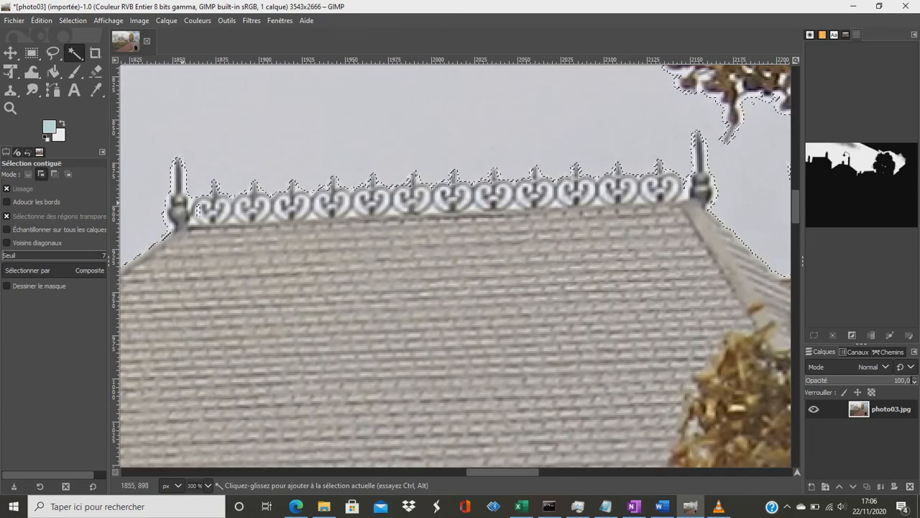
pyautogui.scroll(3, 53, 255)
pyautogui.keyDown('shift'); pyautogui.click(223, 208); pyautogui.keyUp('shift')
pyautogui.keyDown('shift'); pyautogui.click(264, 207); pyautogui.keyUp('shift')
pyautogui.keyDown('shift'); pyautogui.click(304, 208); pyautogui.keyUp('shift')
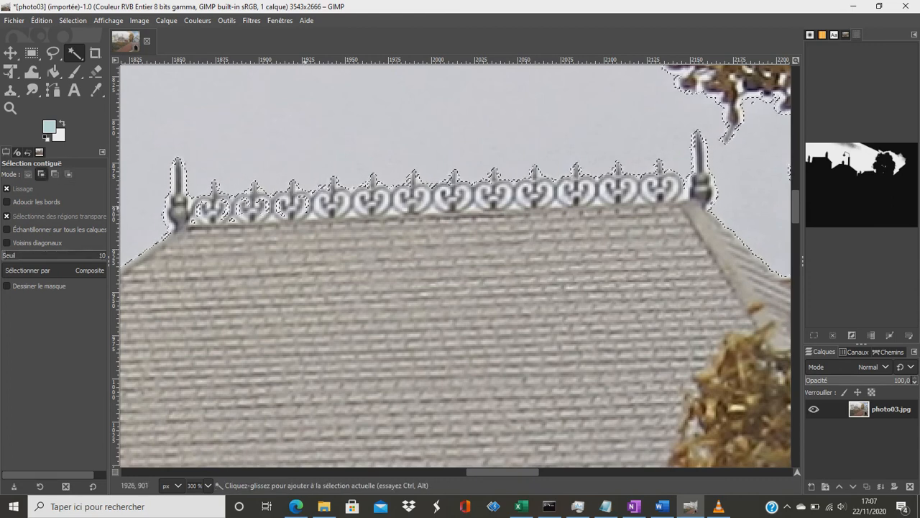
# Step: Raise the threshold to 13 and add the sky gaps in the remaining heart ornaments along the roof ridge to the selection
pyautogui.scroll(3, 54, 255)
pyautogui.keyDown('shift'); pyautogui.click(387, 199); pyautogui.keyUp('shift')
pyautogui.keyDown('shift'); pyautogui.click(429, 198); pyautogui.keyUp('shift')
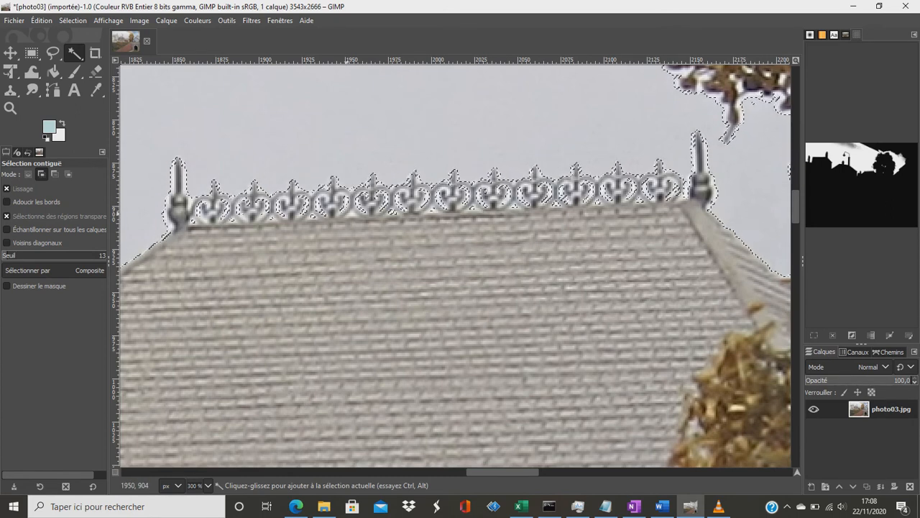
pyautogui.hotkey('ctrl', 'shift', 'a')
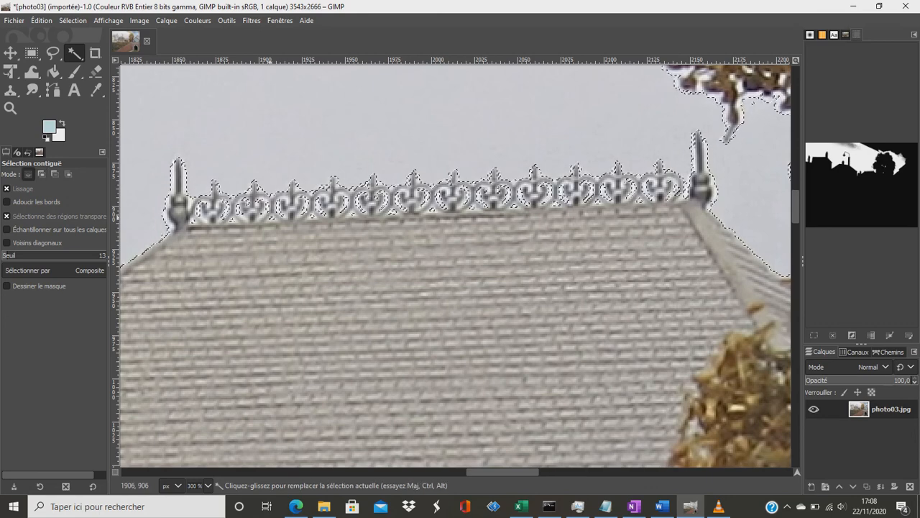
pyautogui.scroll(-2, 283, 216)
pyautogui.scroll(-4, 273, 216)
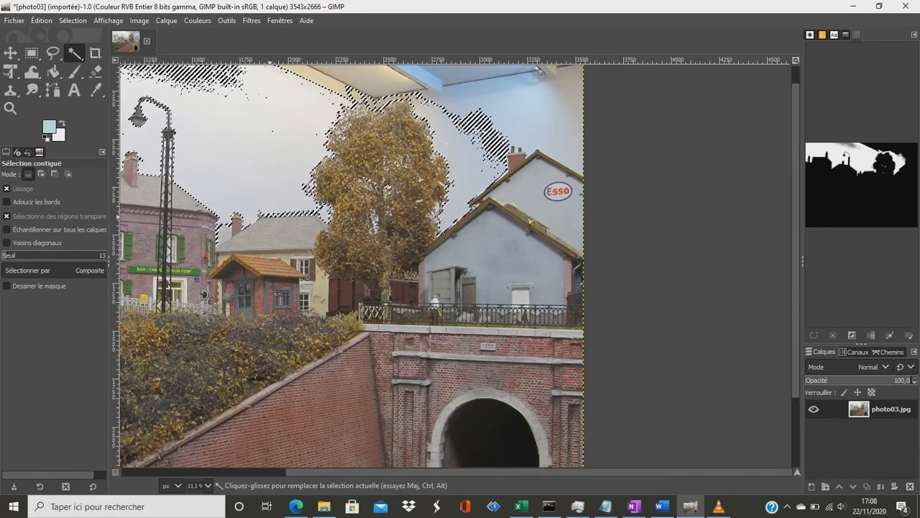
pyautogui.scroll(-1, 307, 293)
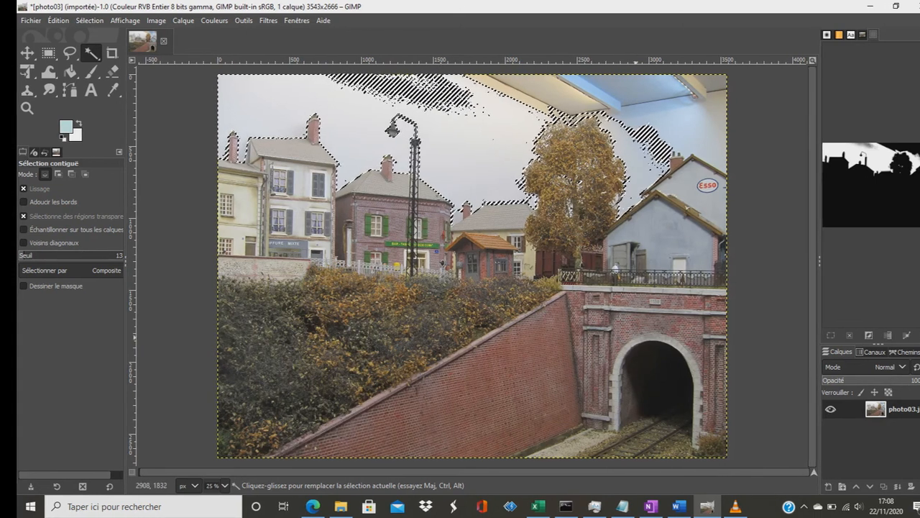